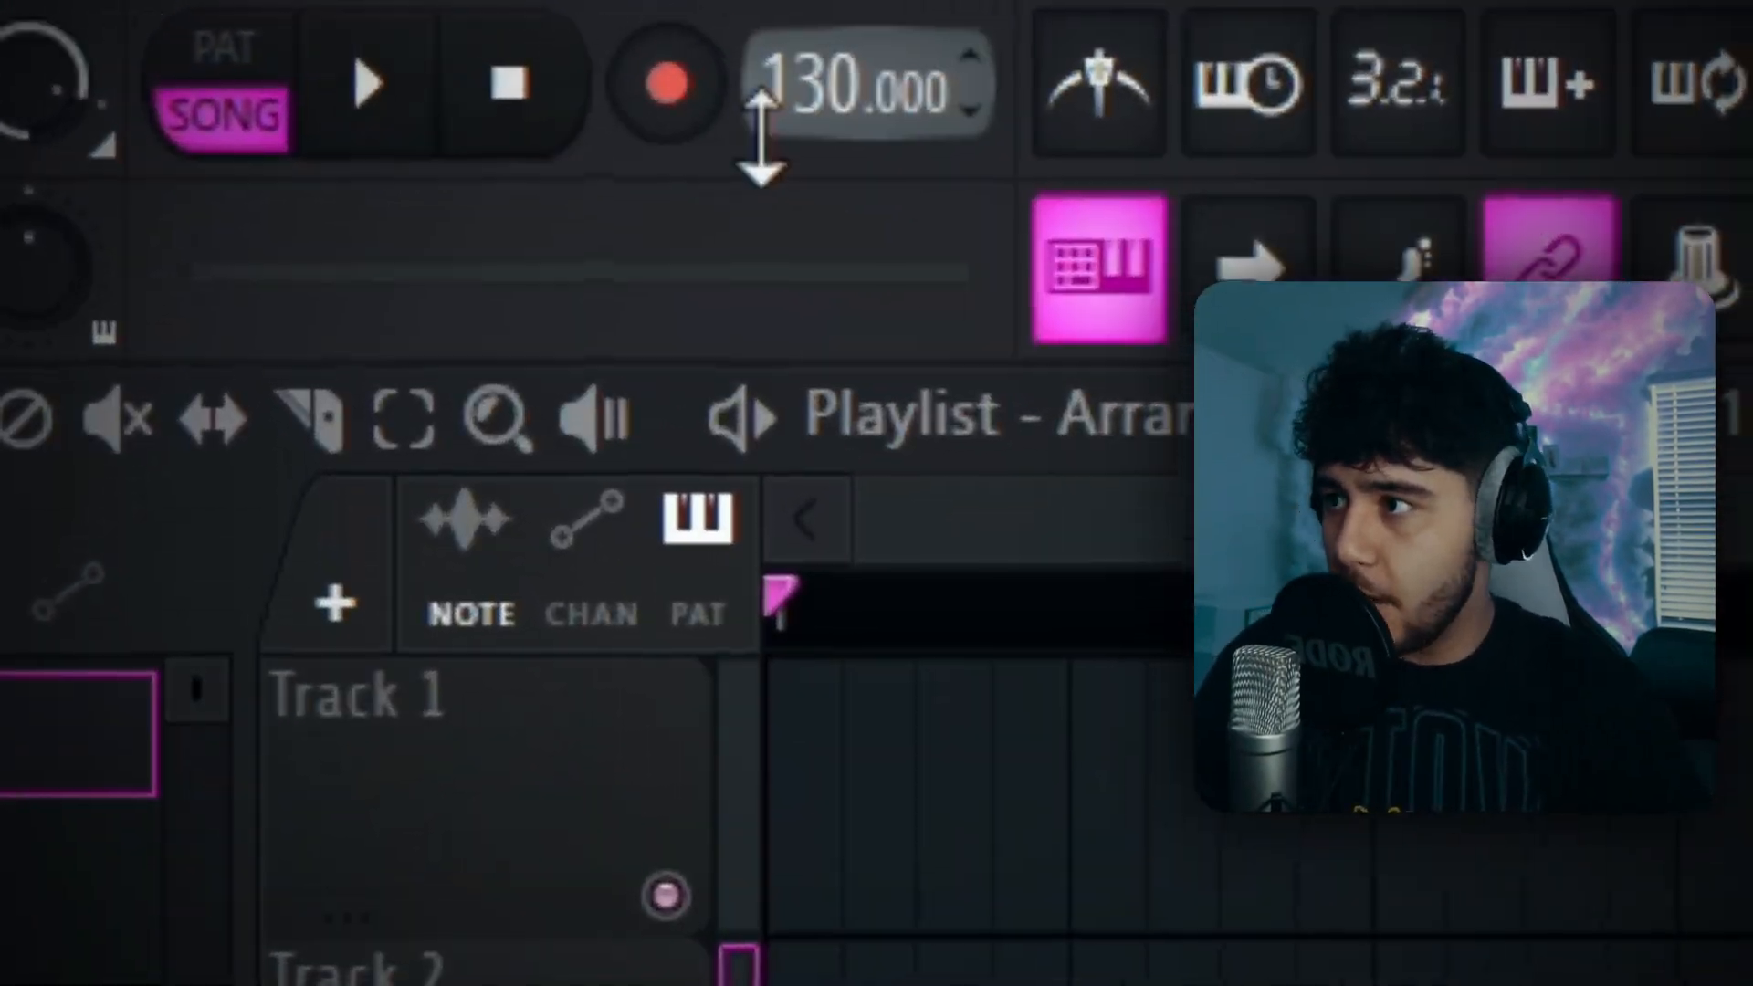
Set the project tempo to 140 BPM and place the READY F min 140 melody at the start of Track 1.
drag(761, 132, 763, 79)
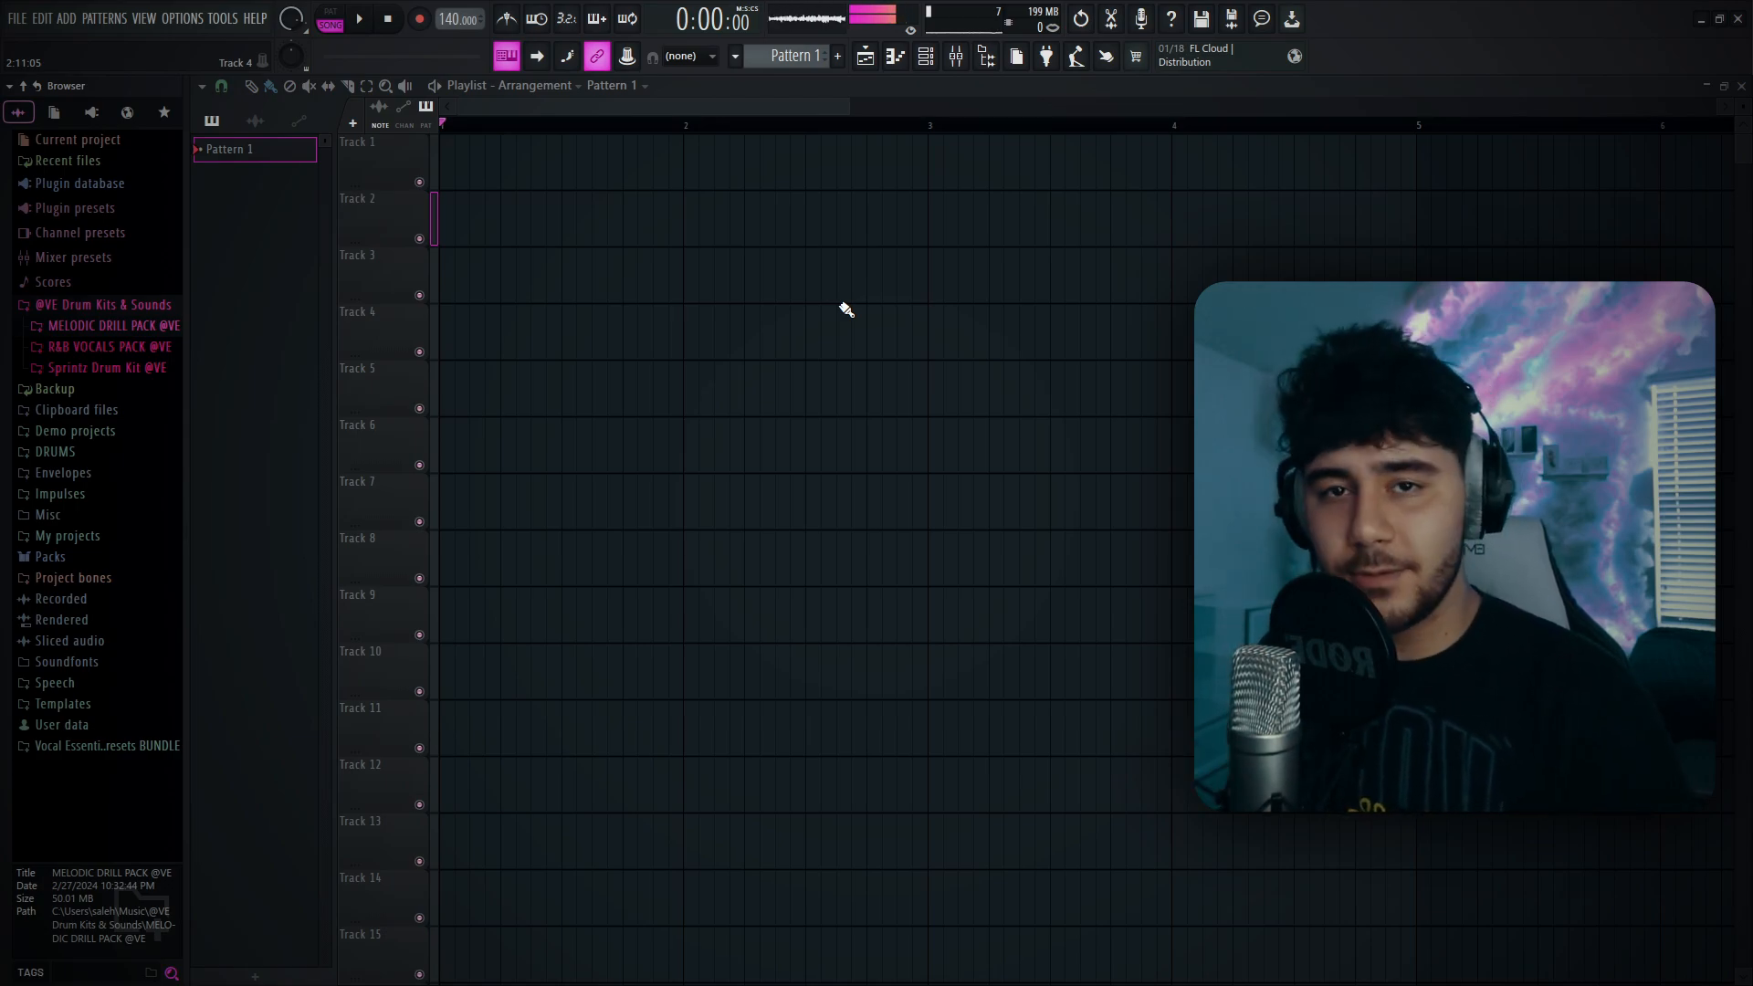
click(113, 325)
click(123, 518)
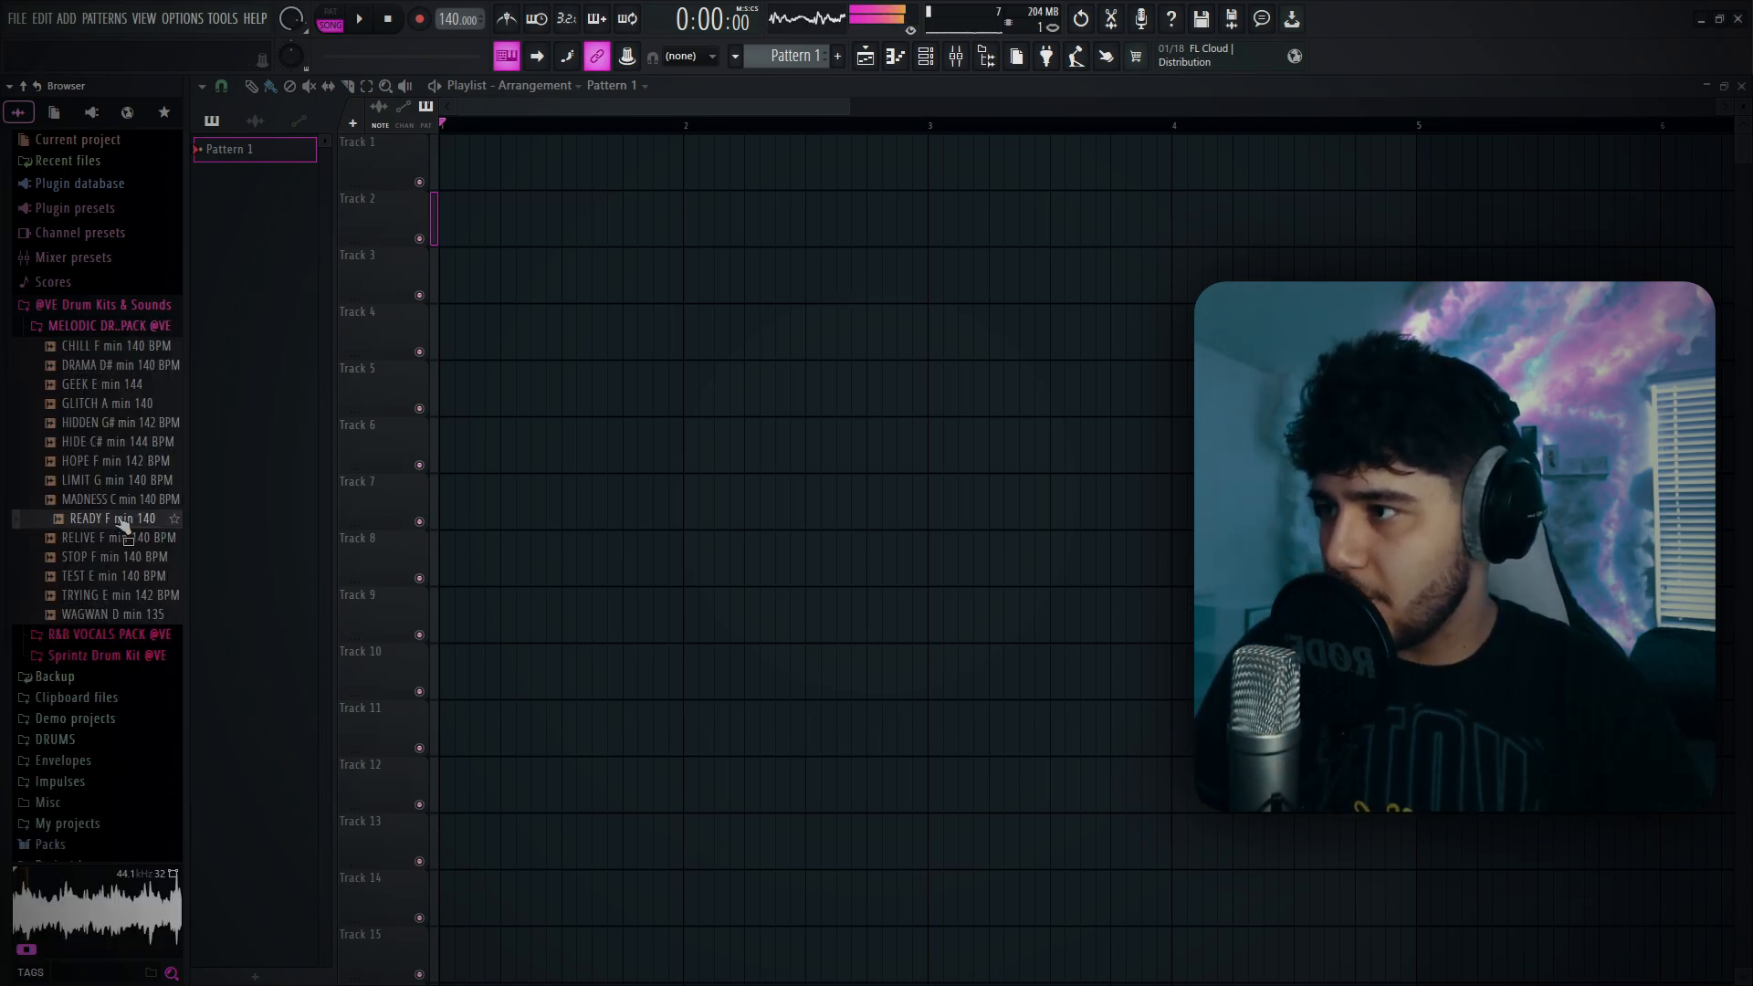
drag(125, 527, 493, 160)
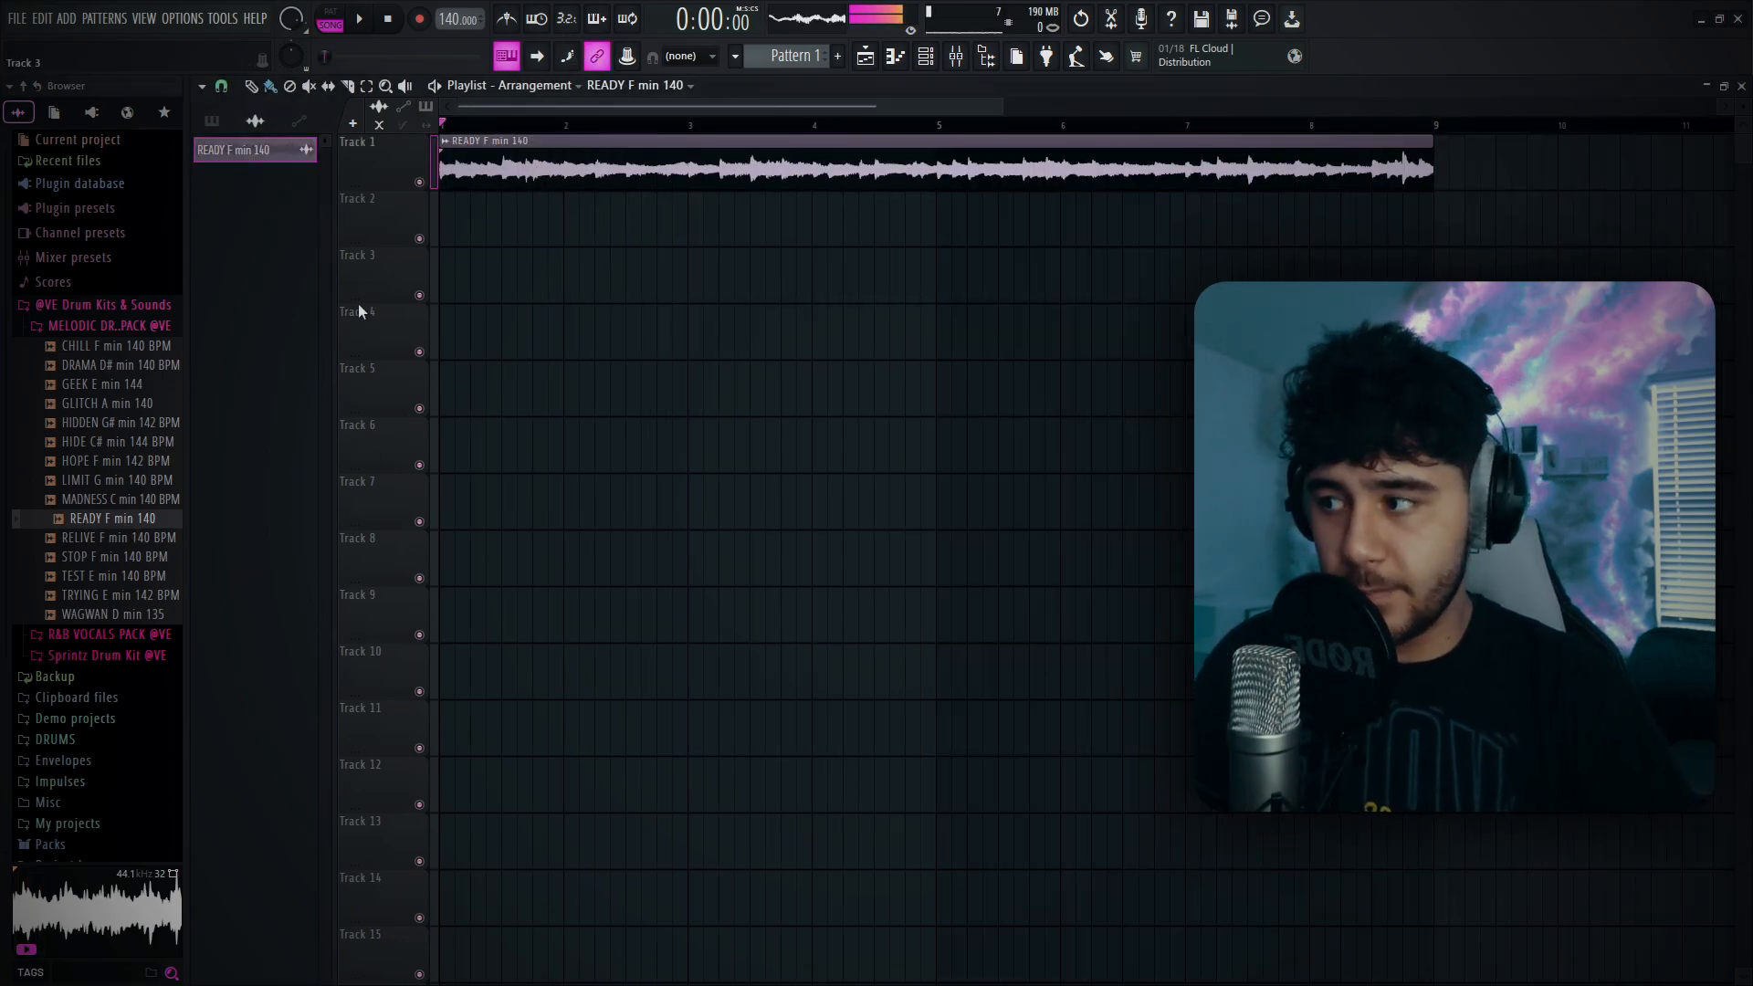
Place the fall 130 A# min 130 sample from the R&B VOCALS PACK at the start of Track 2.
click(150, 327)
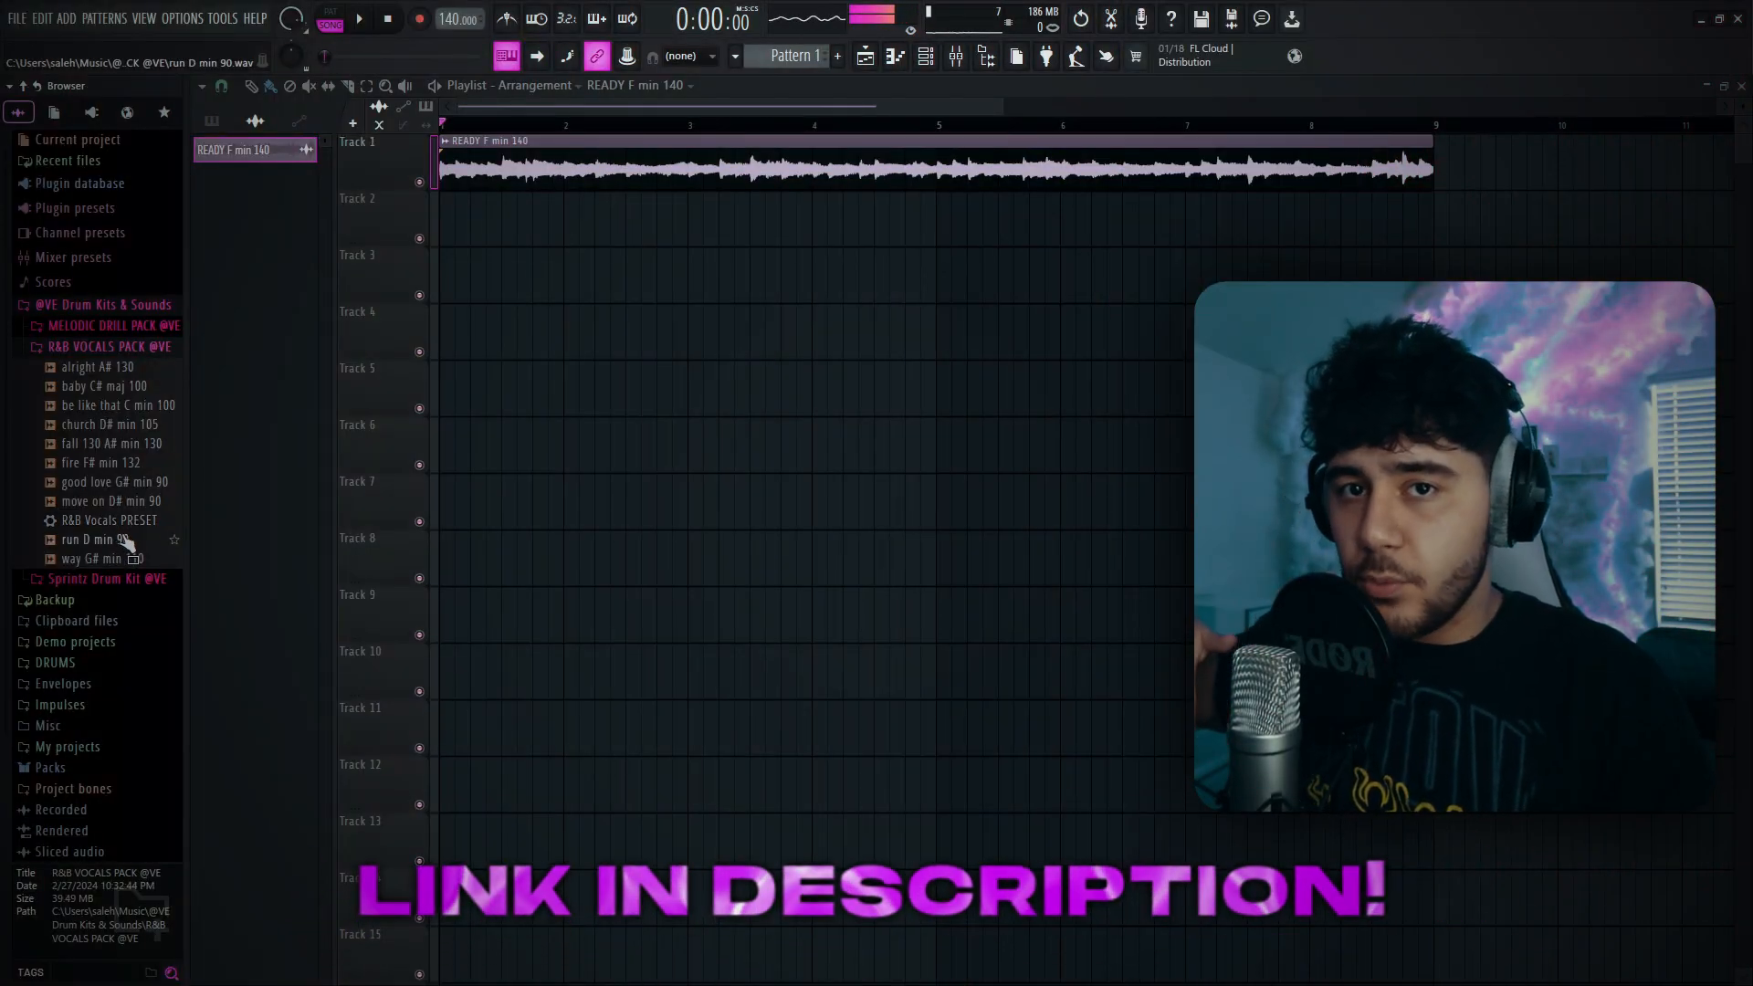
click(122, 444)
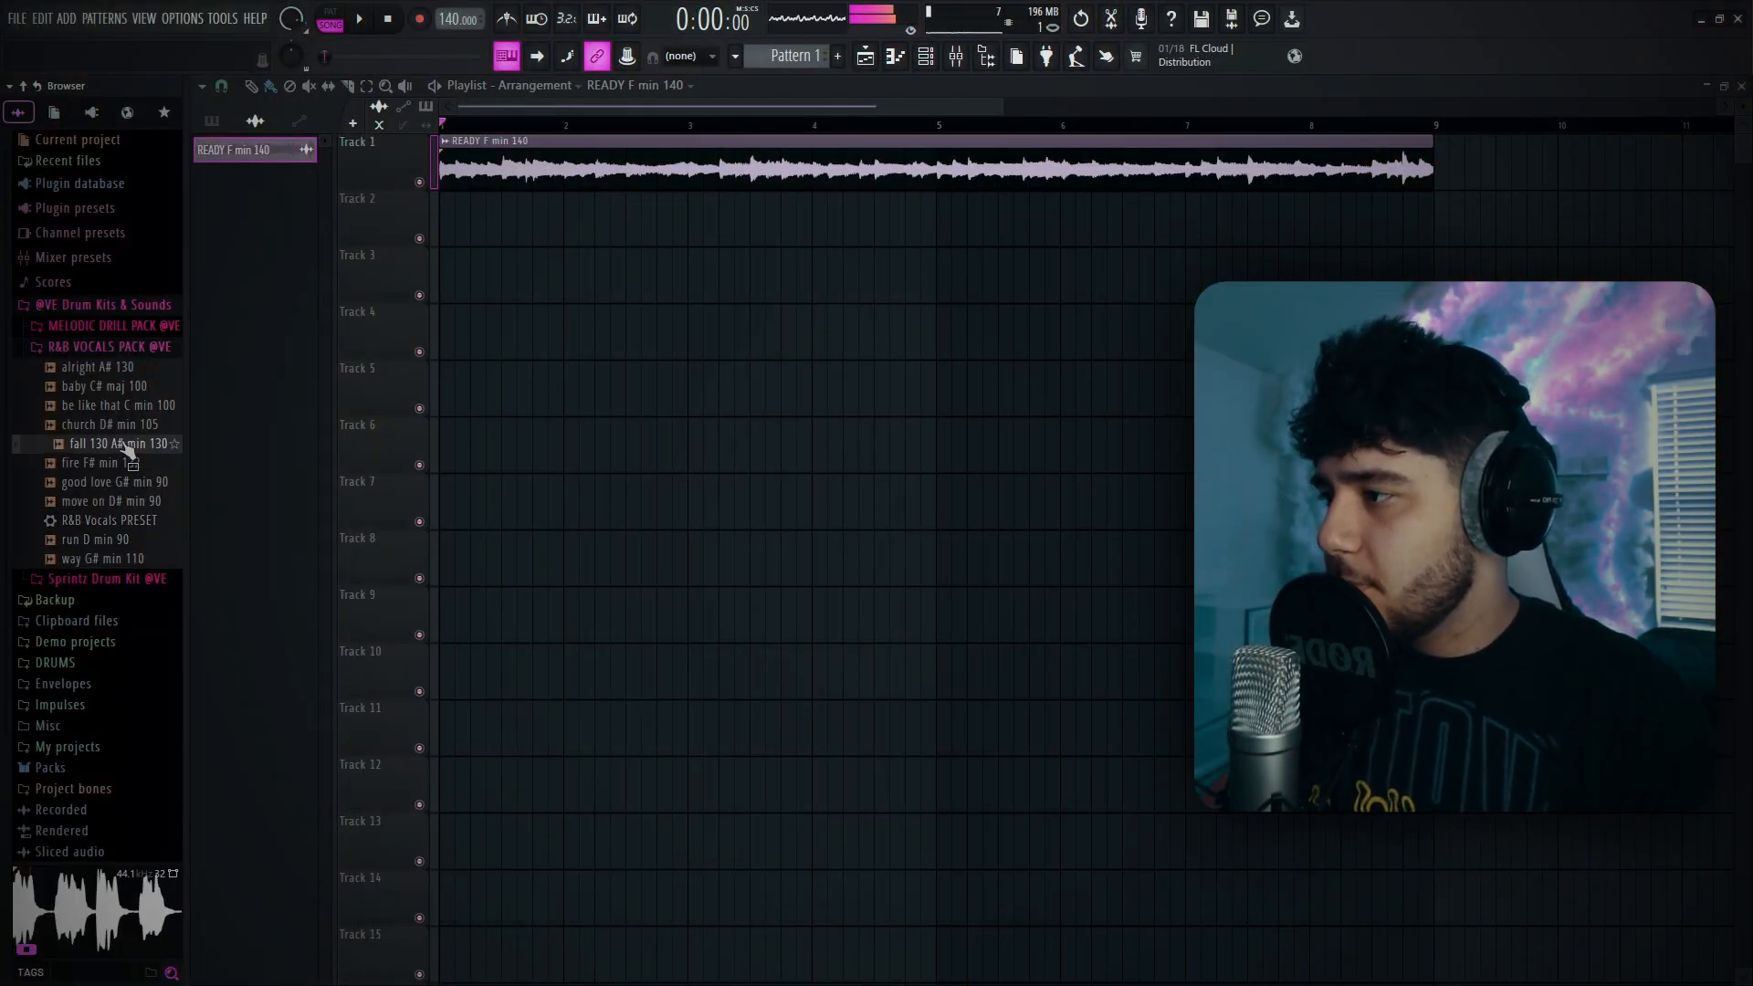
drag(128, 448, 452, 219)
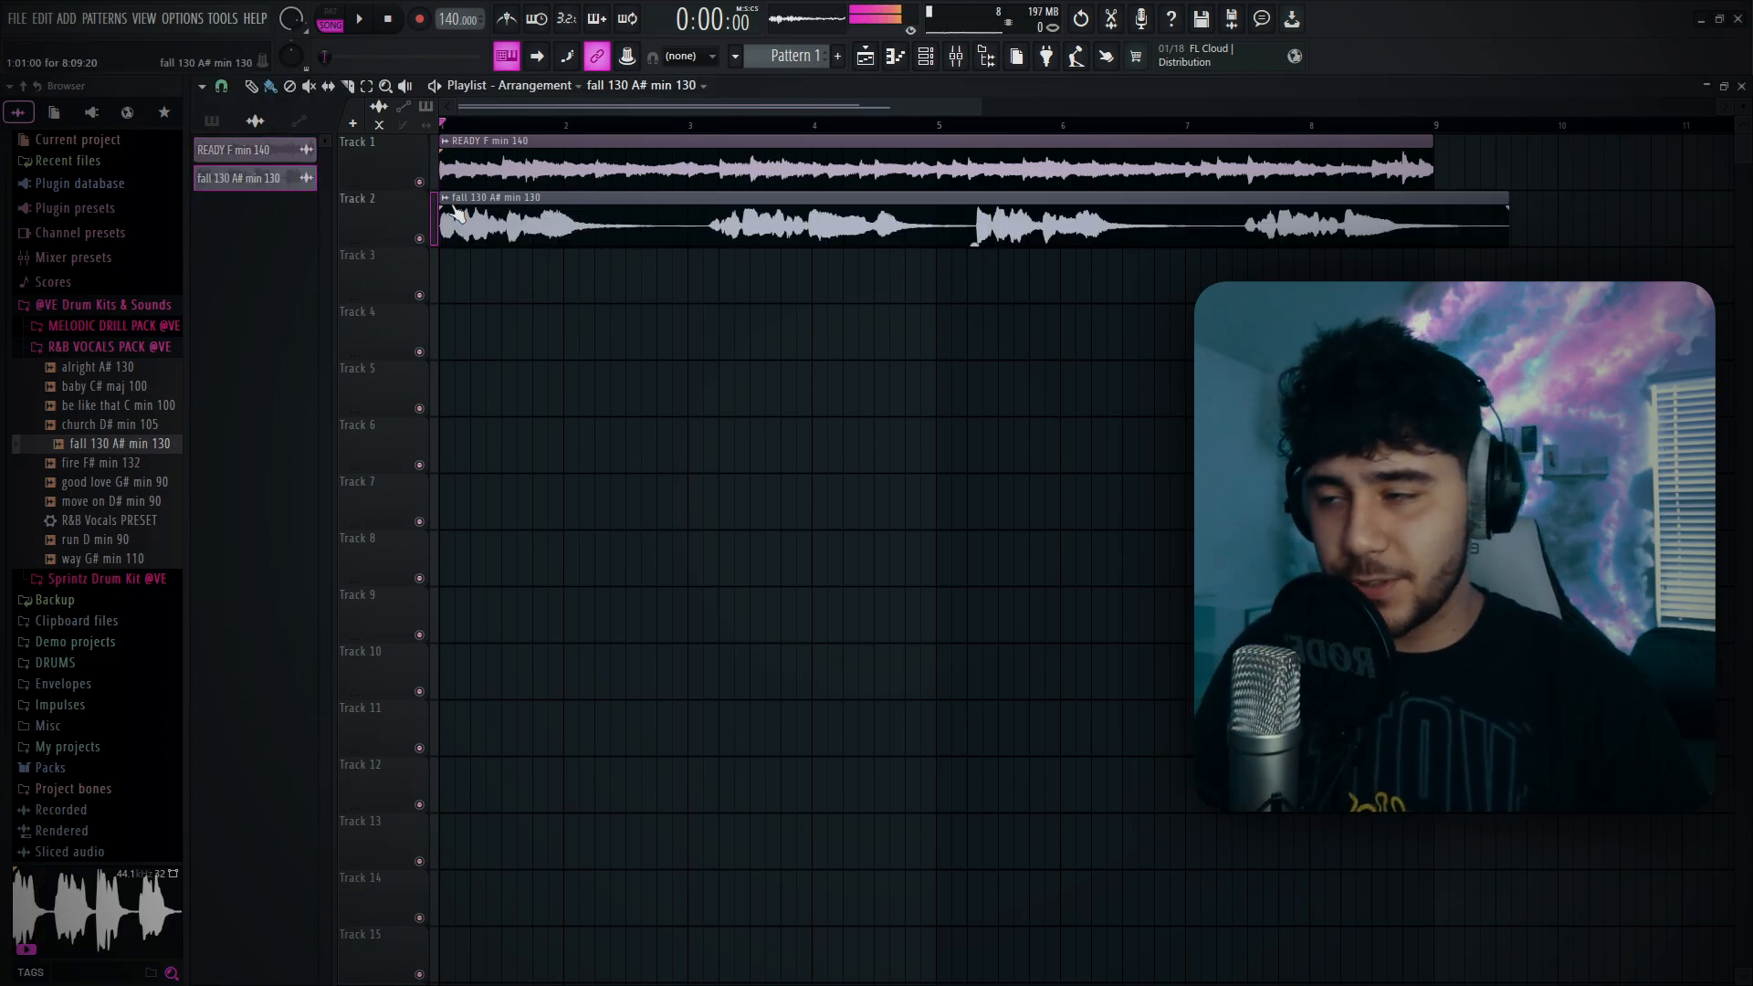
Fit the fall 130 A# min 130 vocal clip to the project tempo, with its original tempo entered as 130 BPM.
click(445, 197)
click(644, 315)
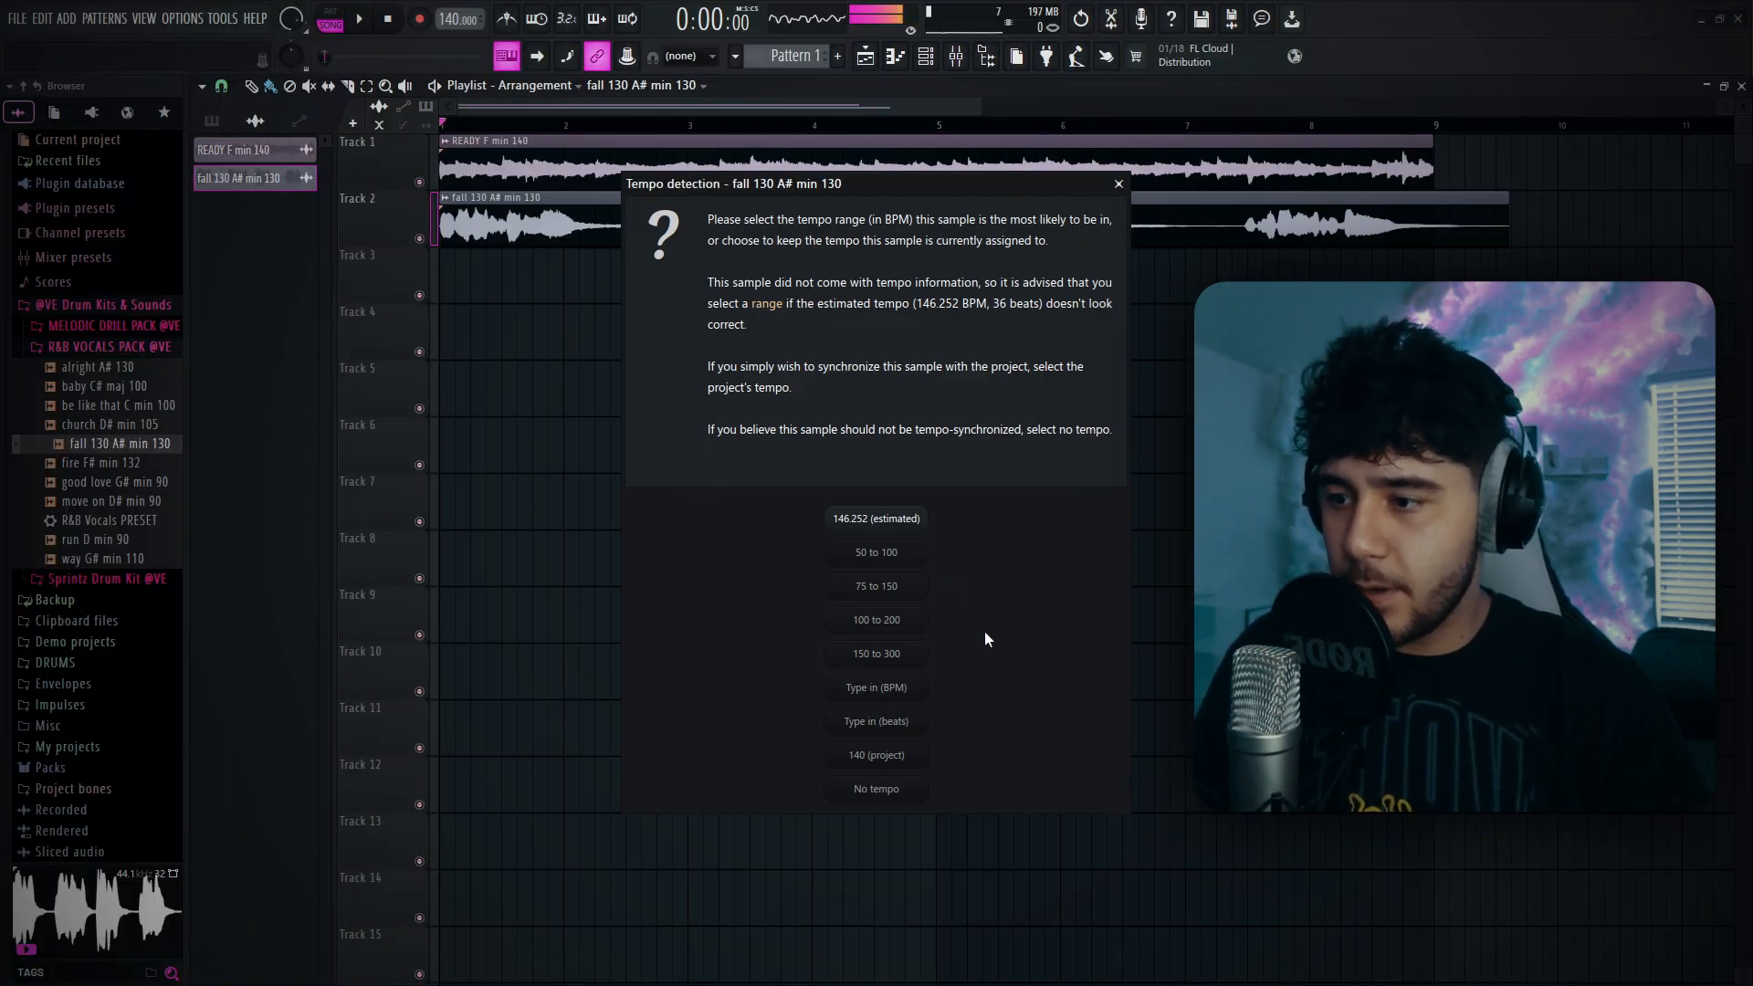
key(Down)
key(Down)
key(Down)
key(Down)
key(Down)
key(Return)
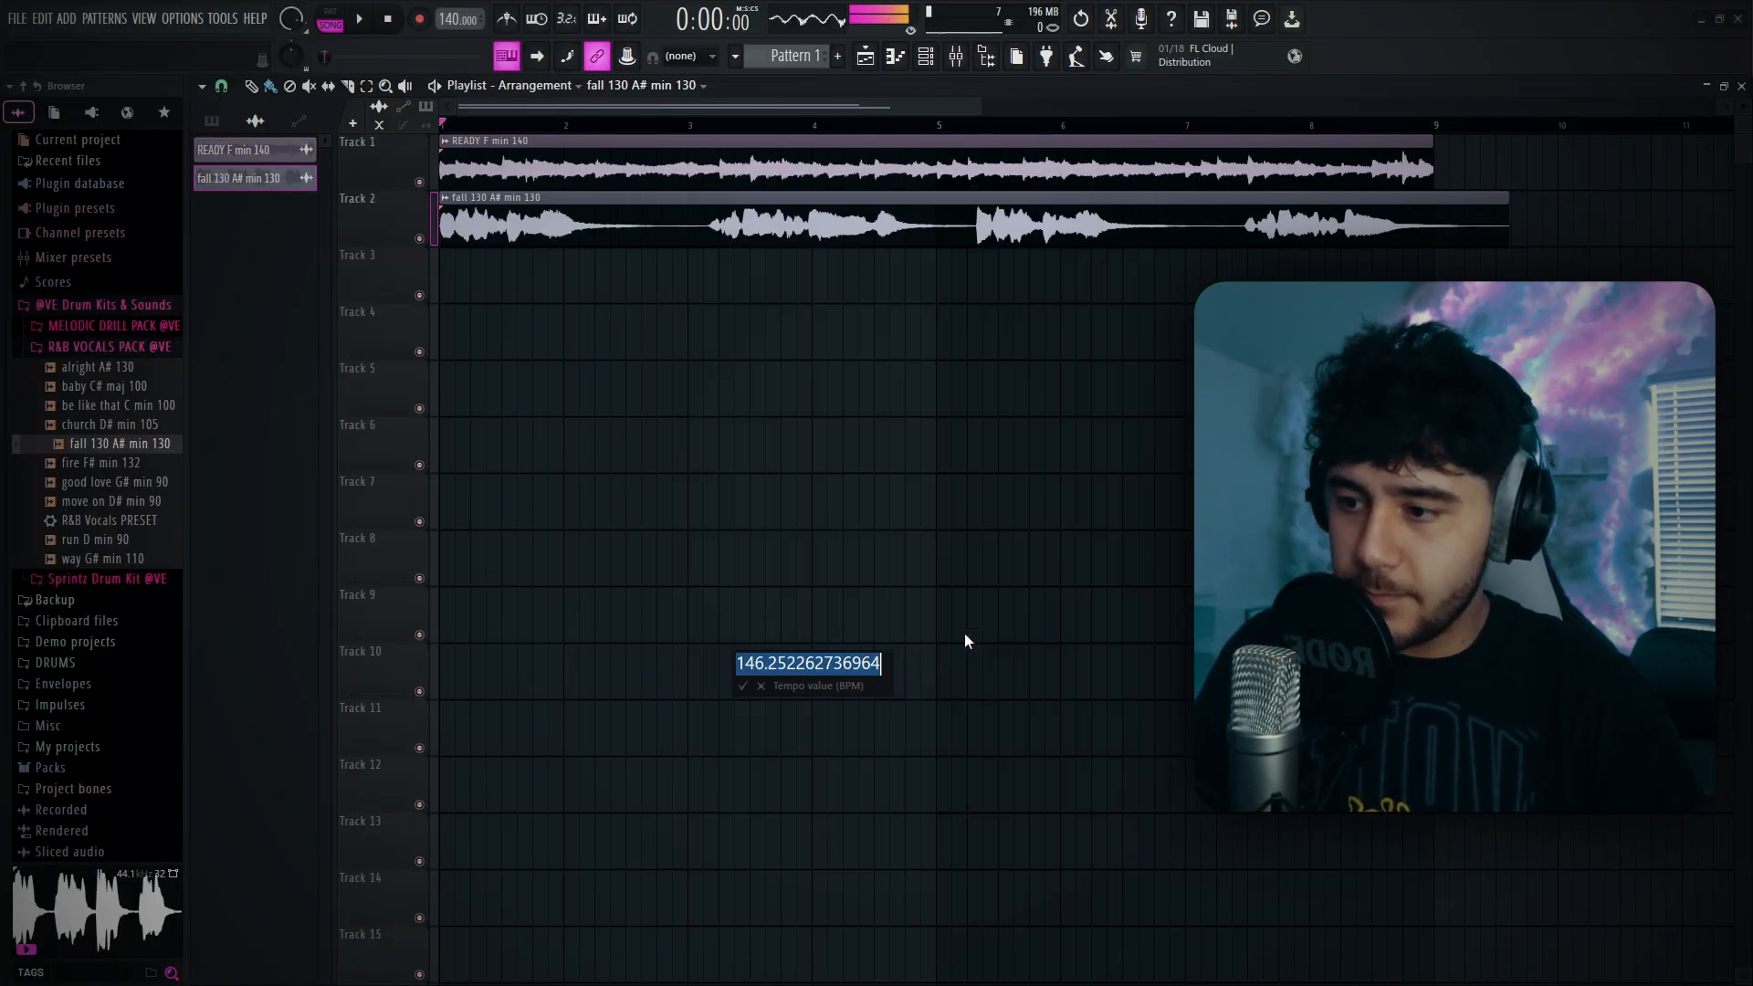
text(130)
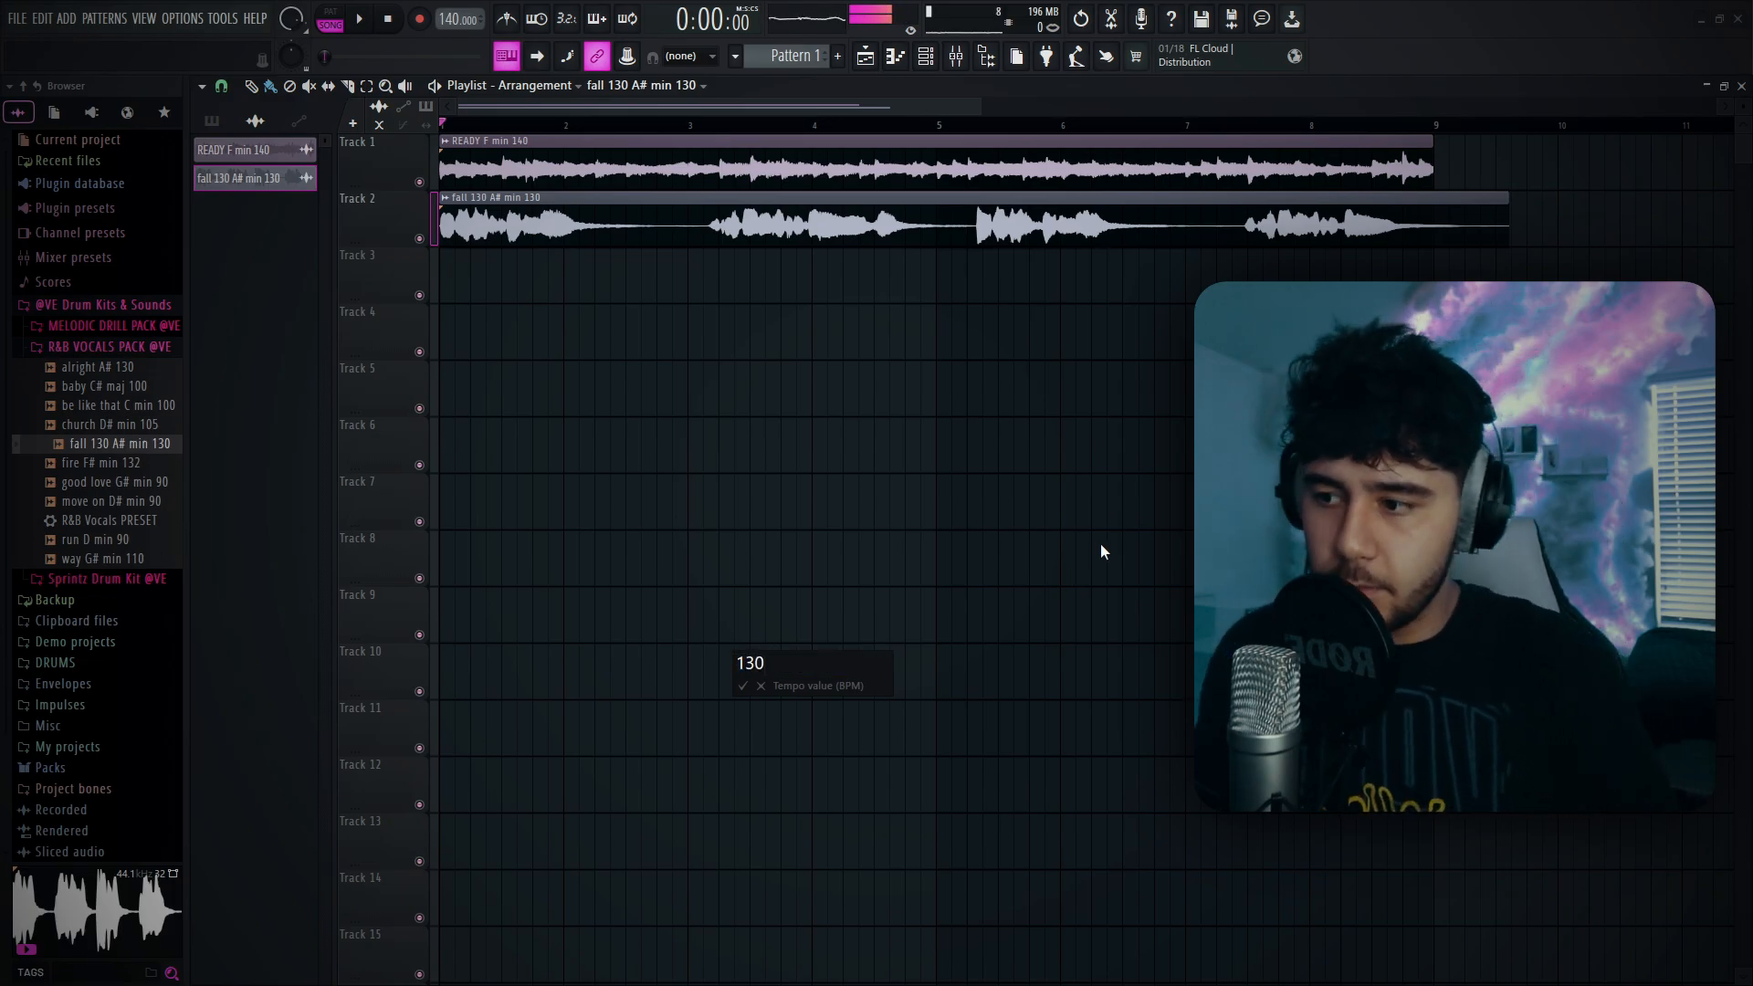
key(Return)
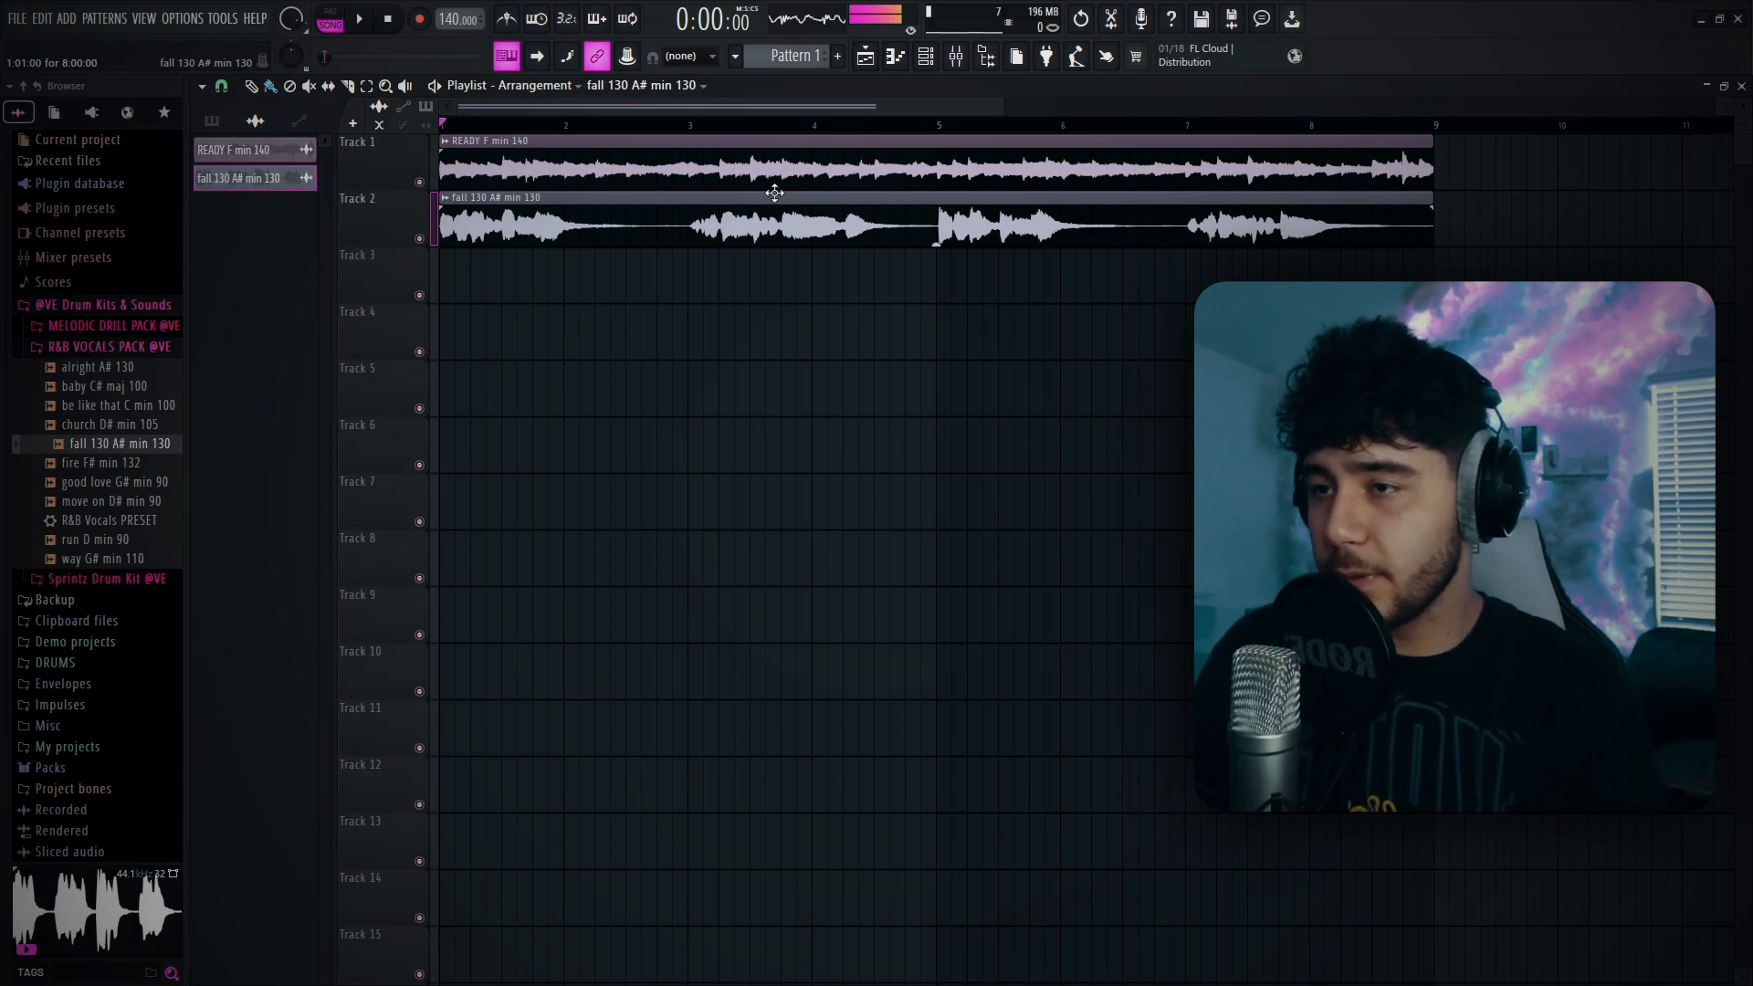
Shift the fall 130 A# min 130 vocal's pitch by +700 cents and play it back with the melody.
click(895, 57)
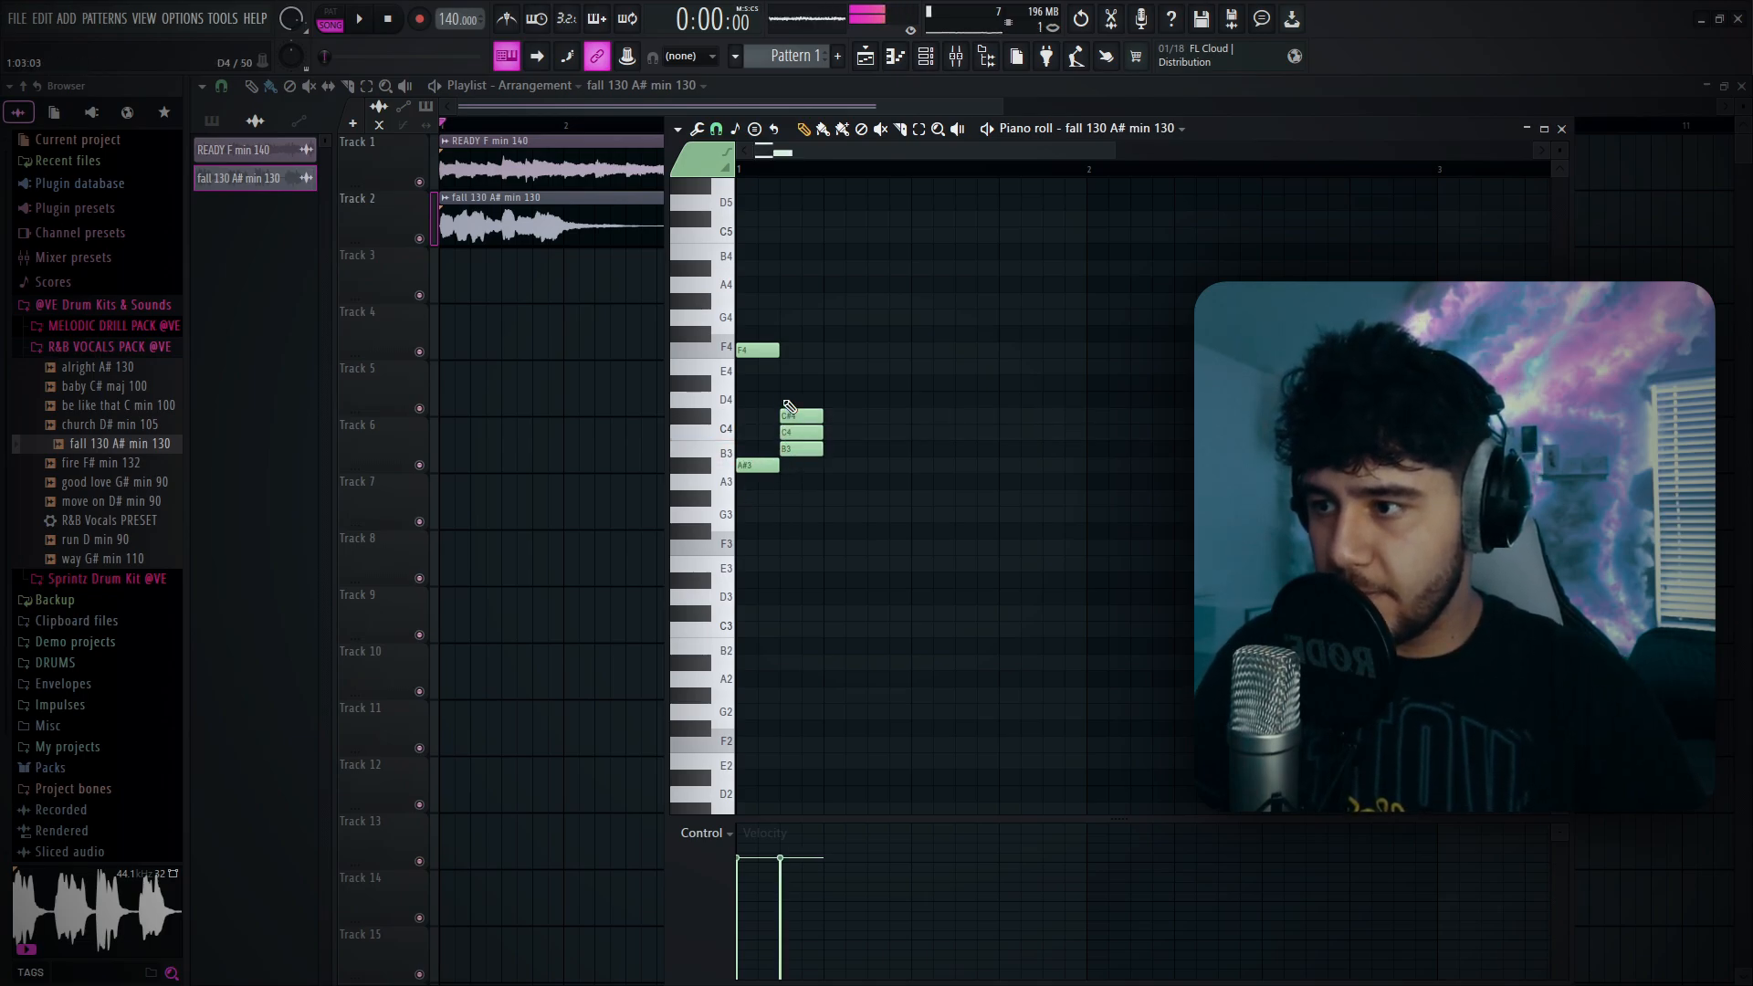
click(1561, 129)
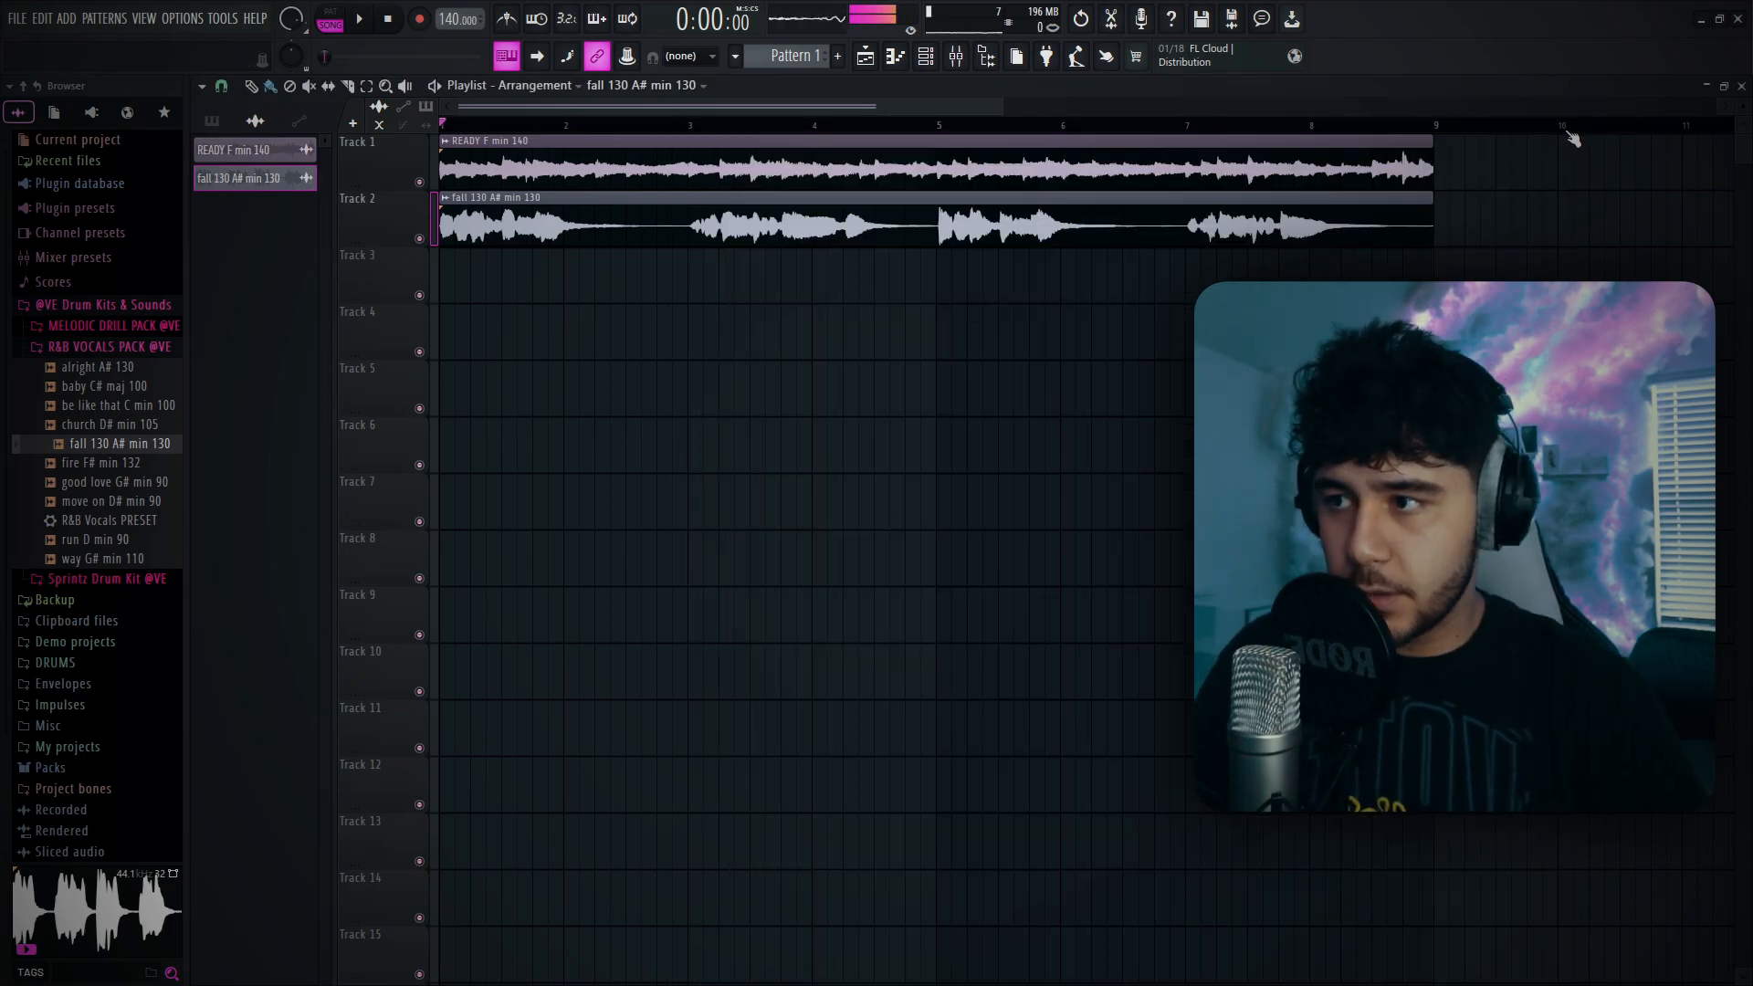
double_click(674, 236)
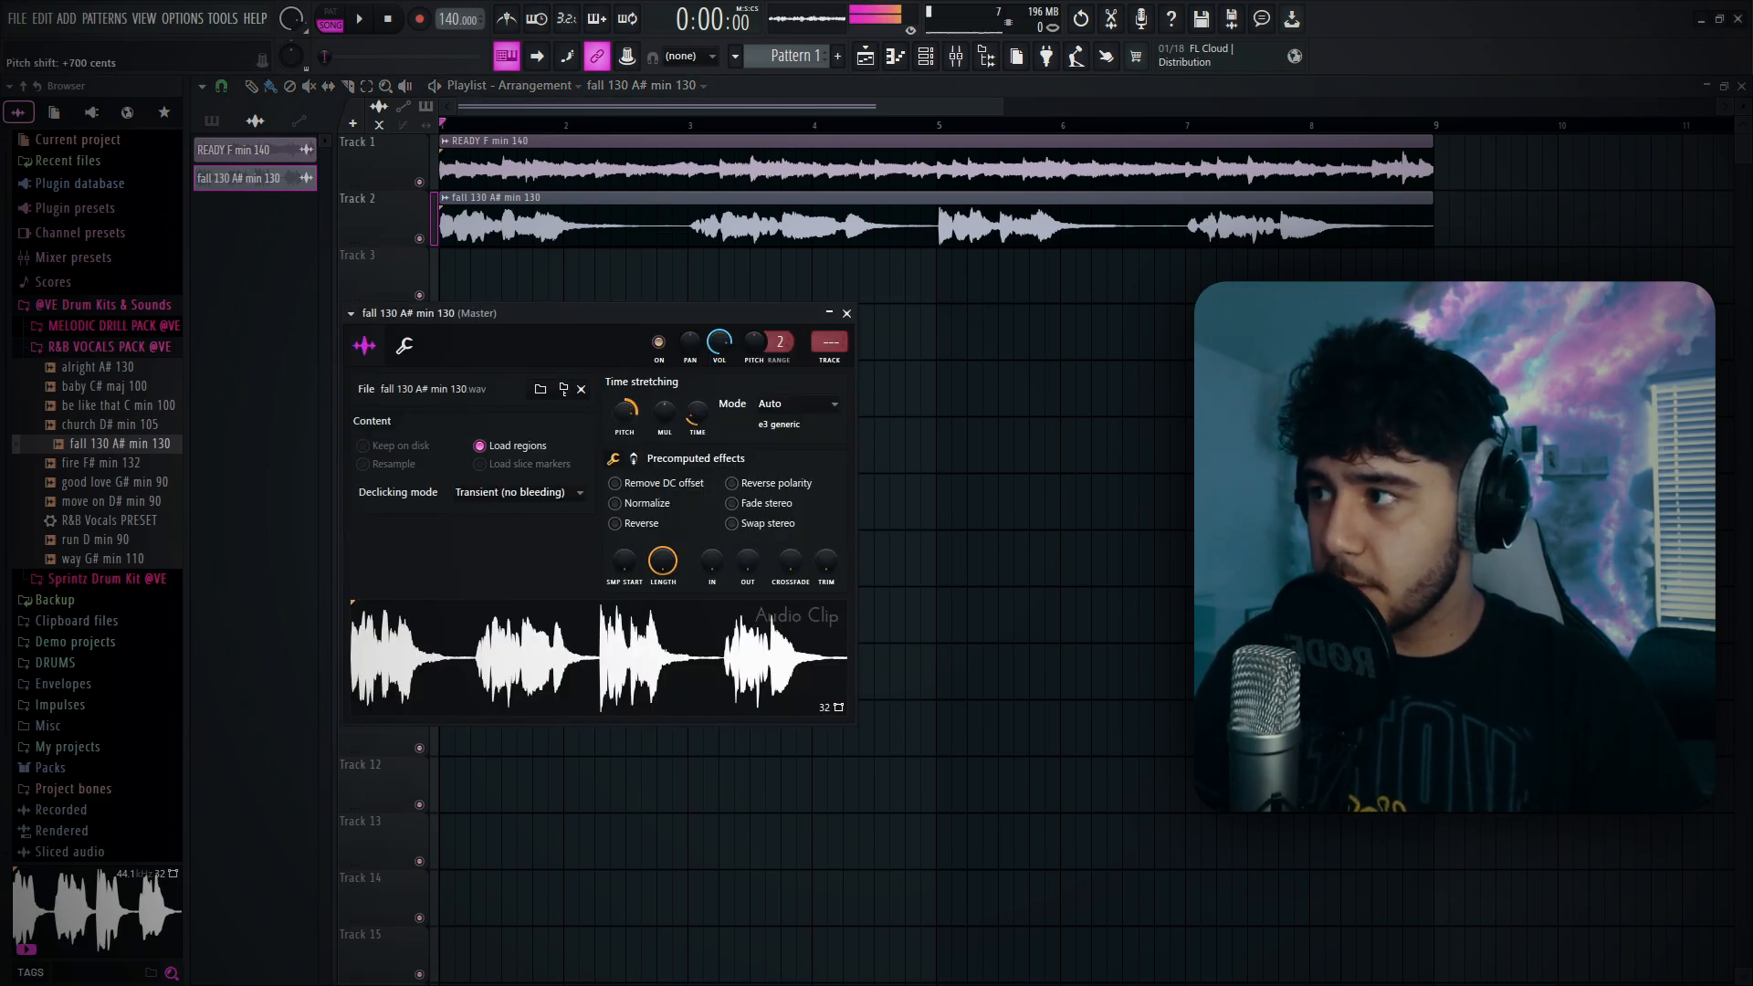
key(Escape)
key(space)
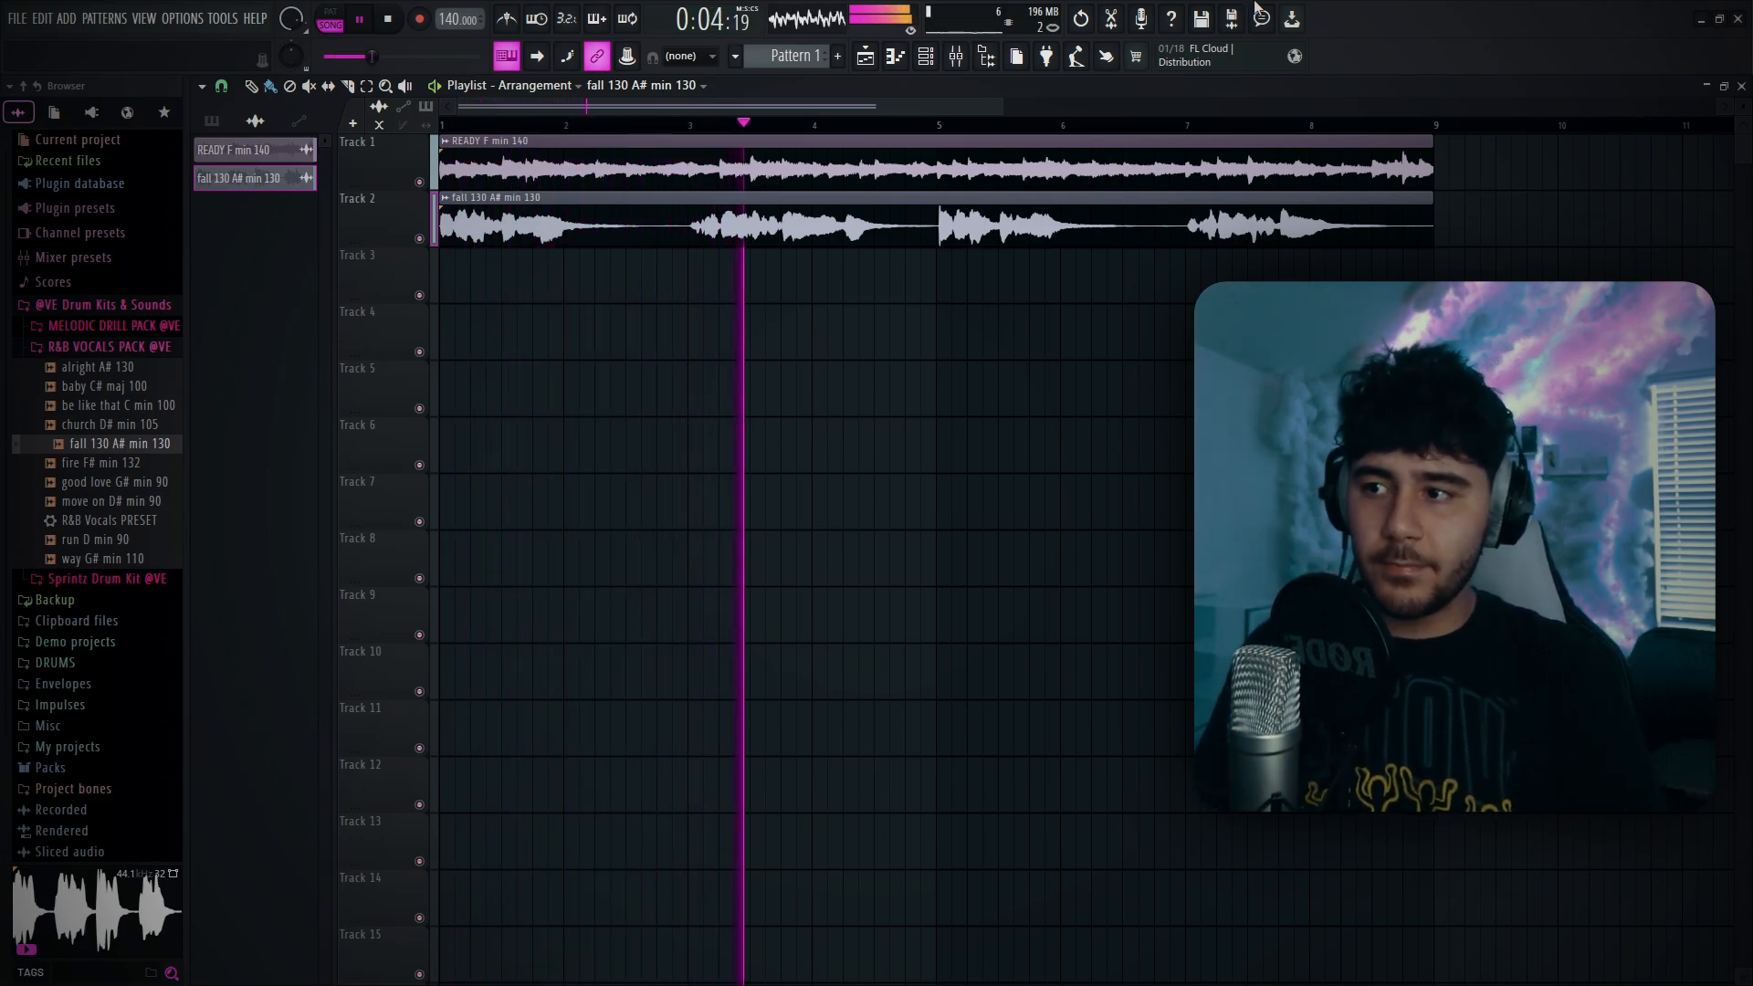
key(space)
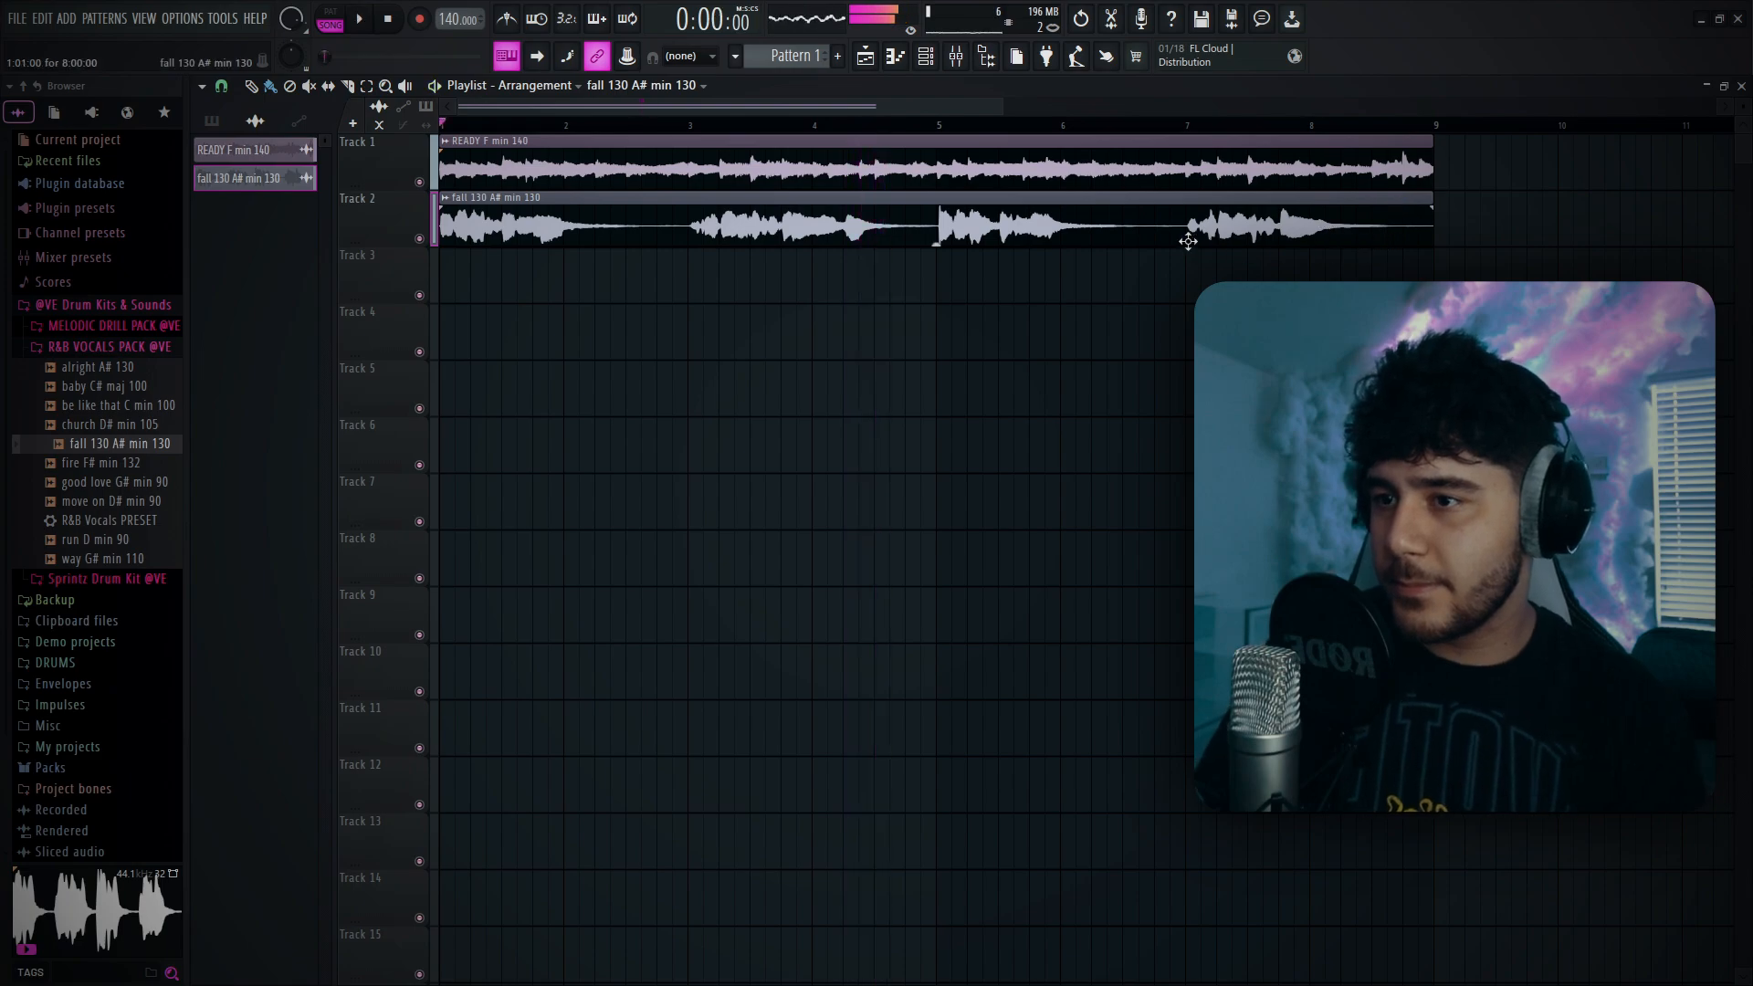
Load the R&B Vocals PRESET onto mixer Insert 2 and play the arrangement with the processed vocal.
click(973, 57)
drag(479, 577, 489, 573)
key(space)
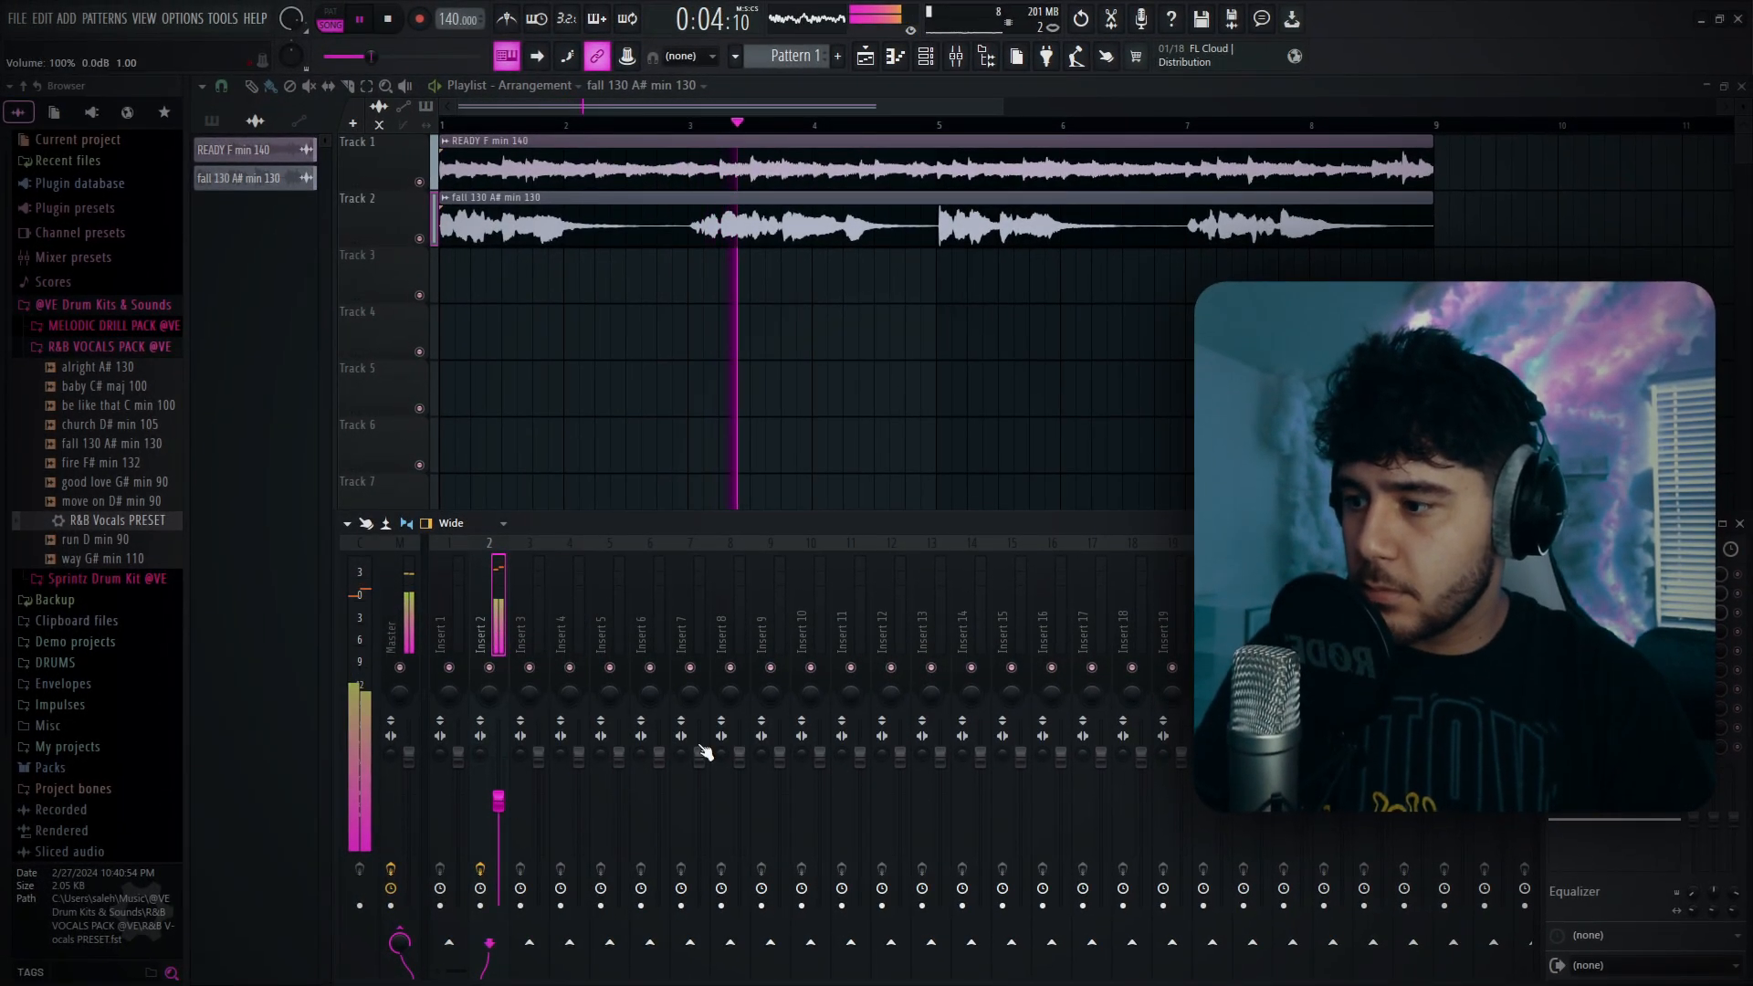
click(1739, 523)
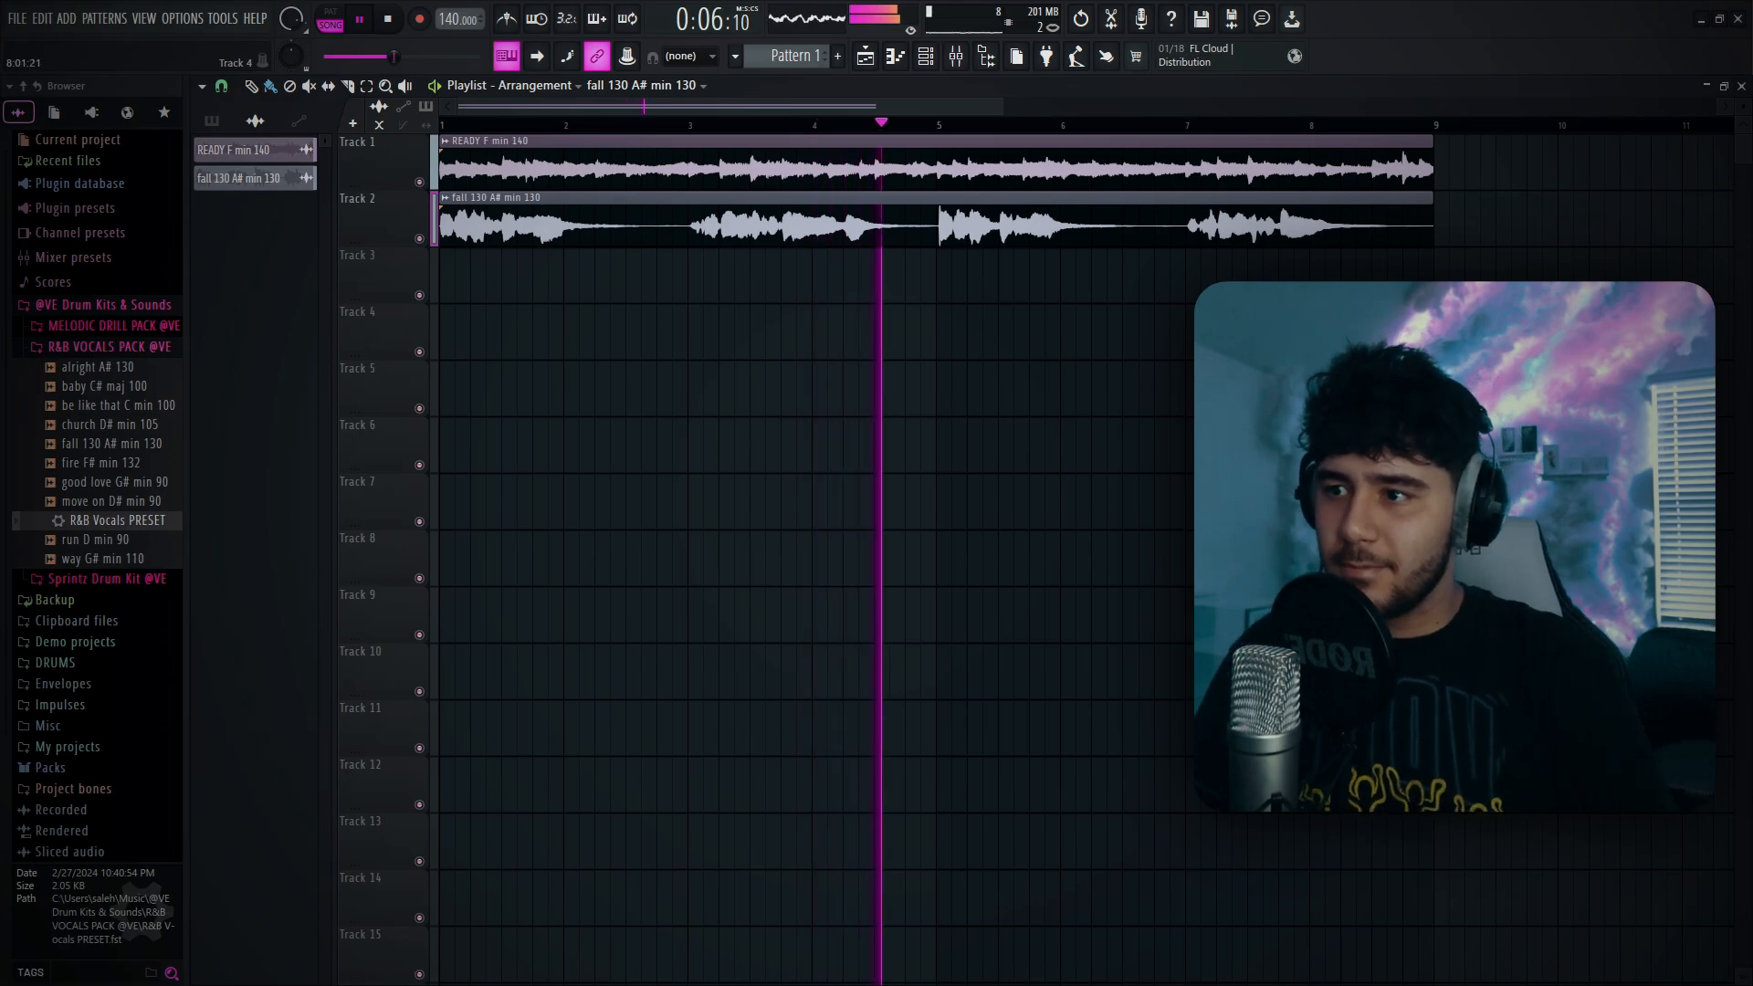
key(space)
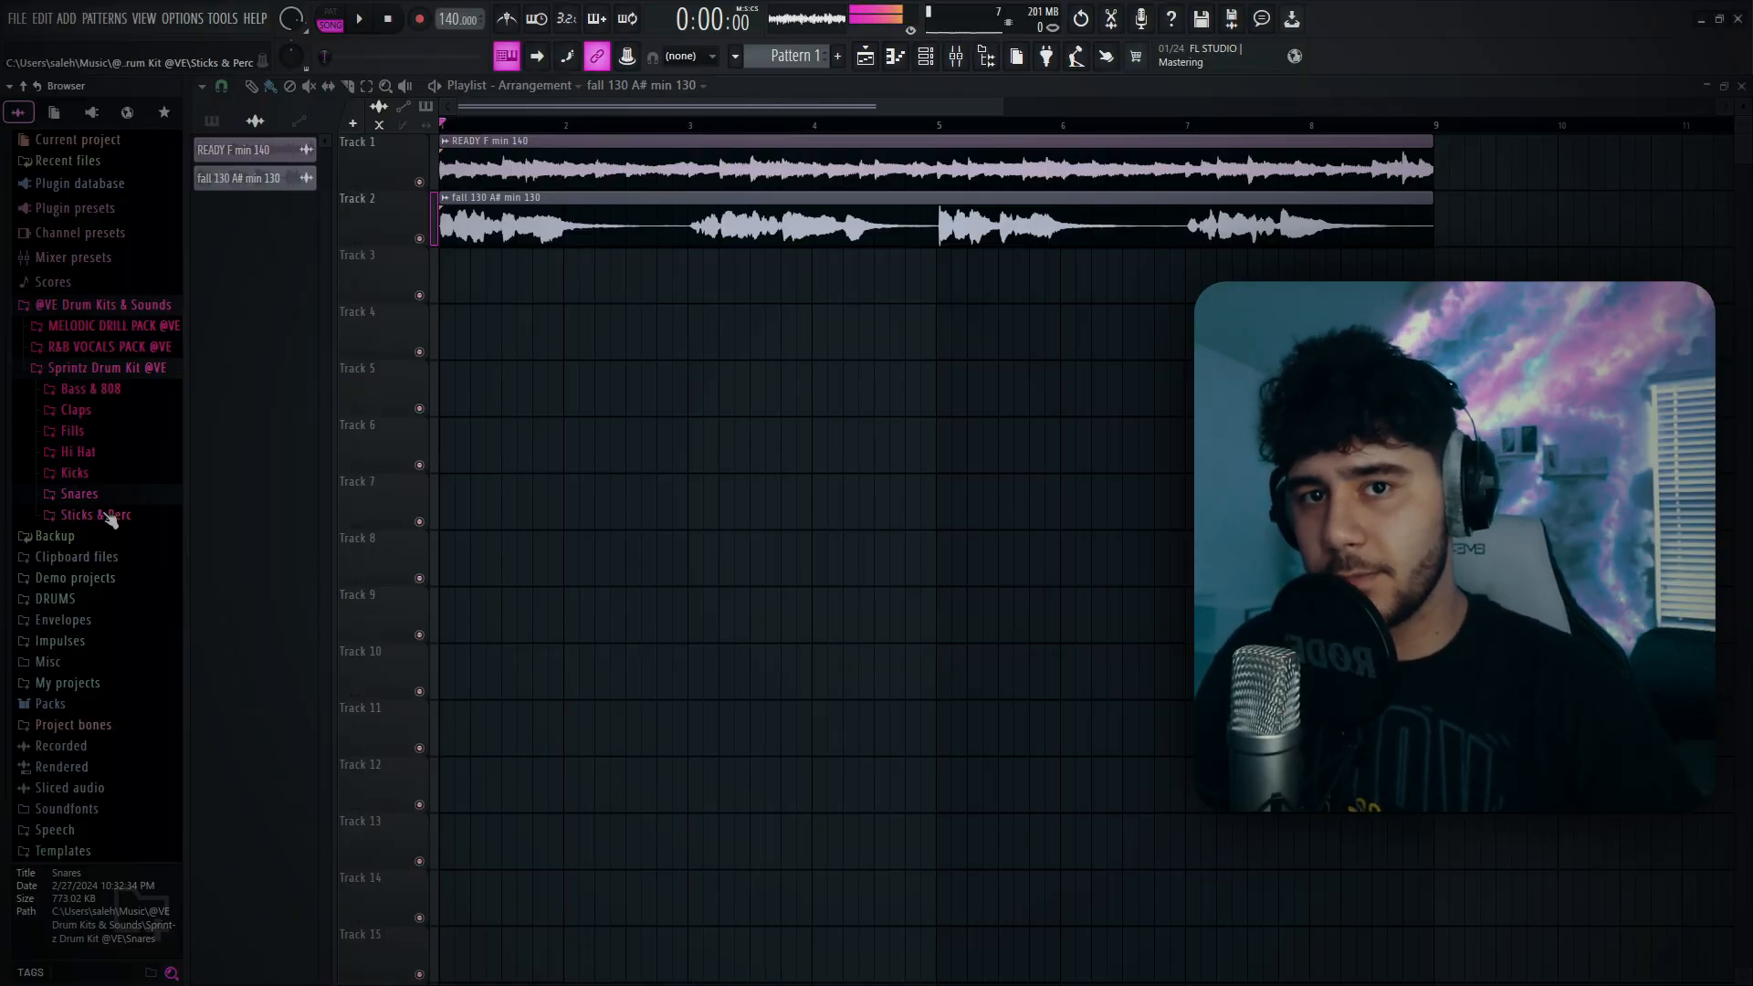
Audition the happy and classic samples from the Sprintz Drum Kit's Sticks & Perc folder.
click(95, 515)
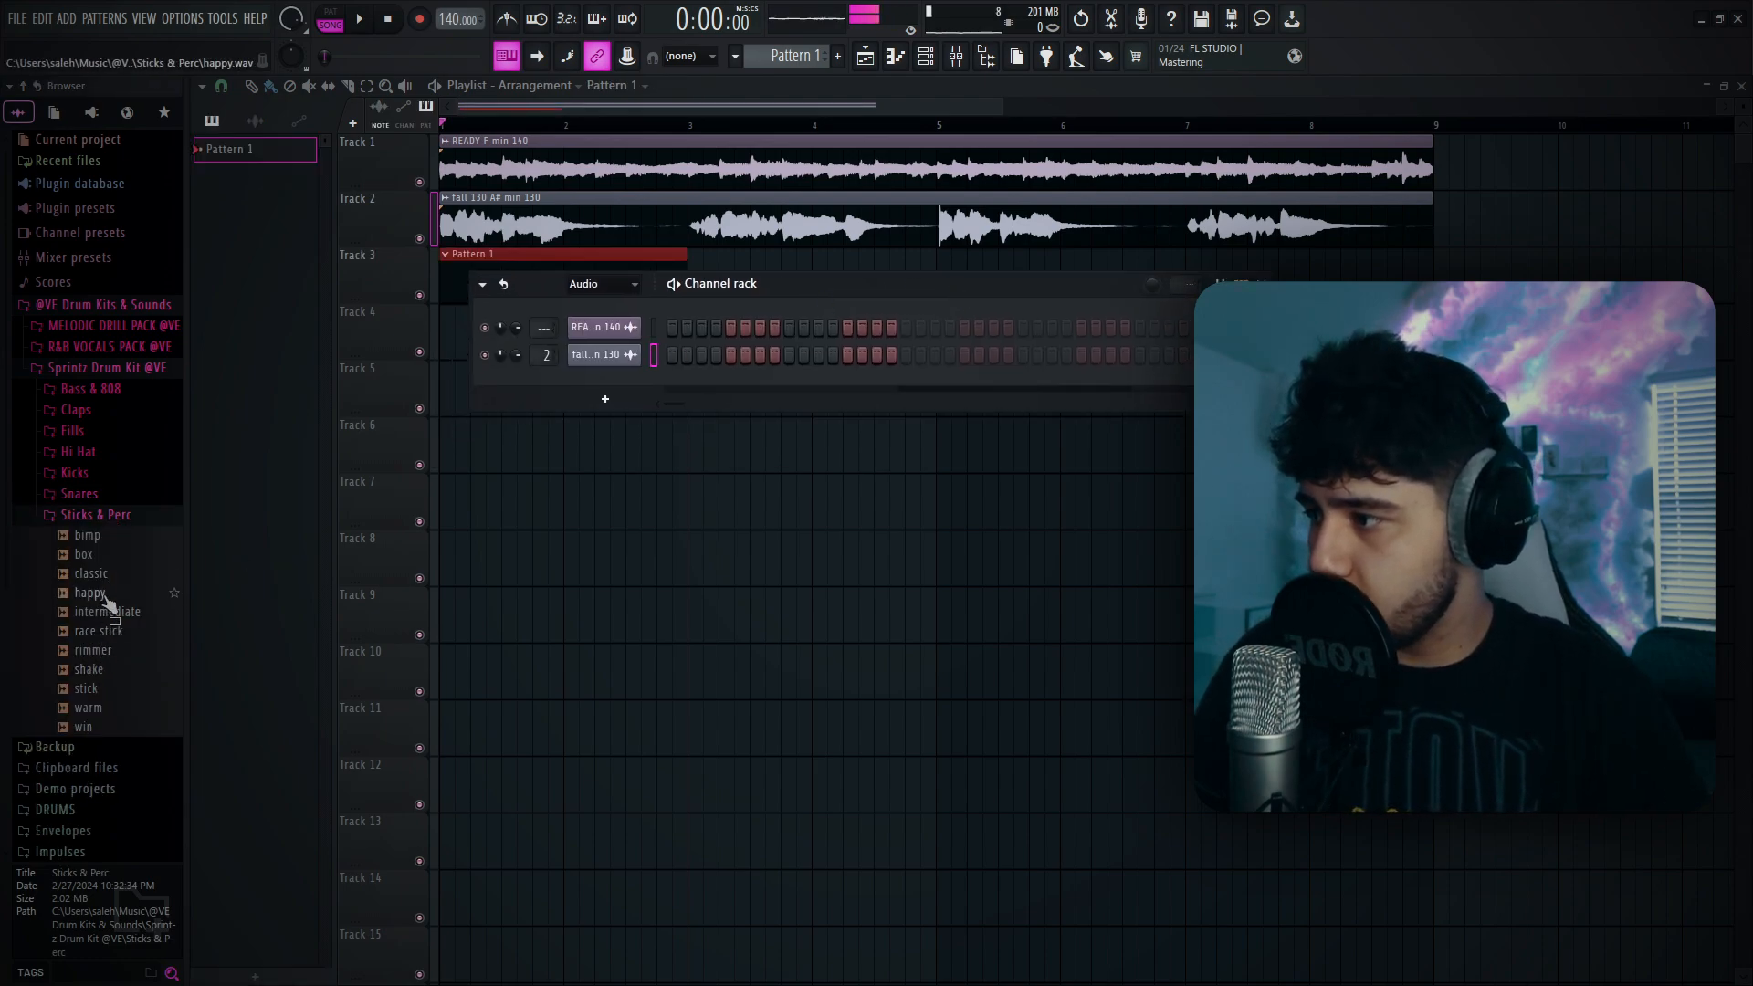
click(90, 593)
click(142, 573)
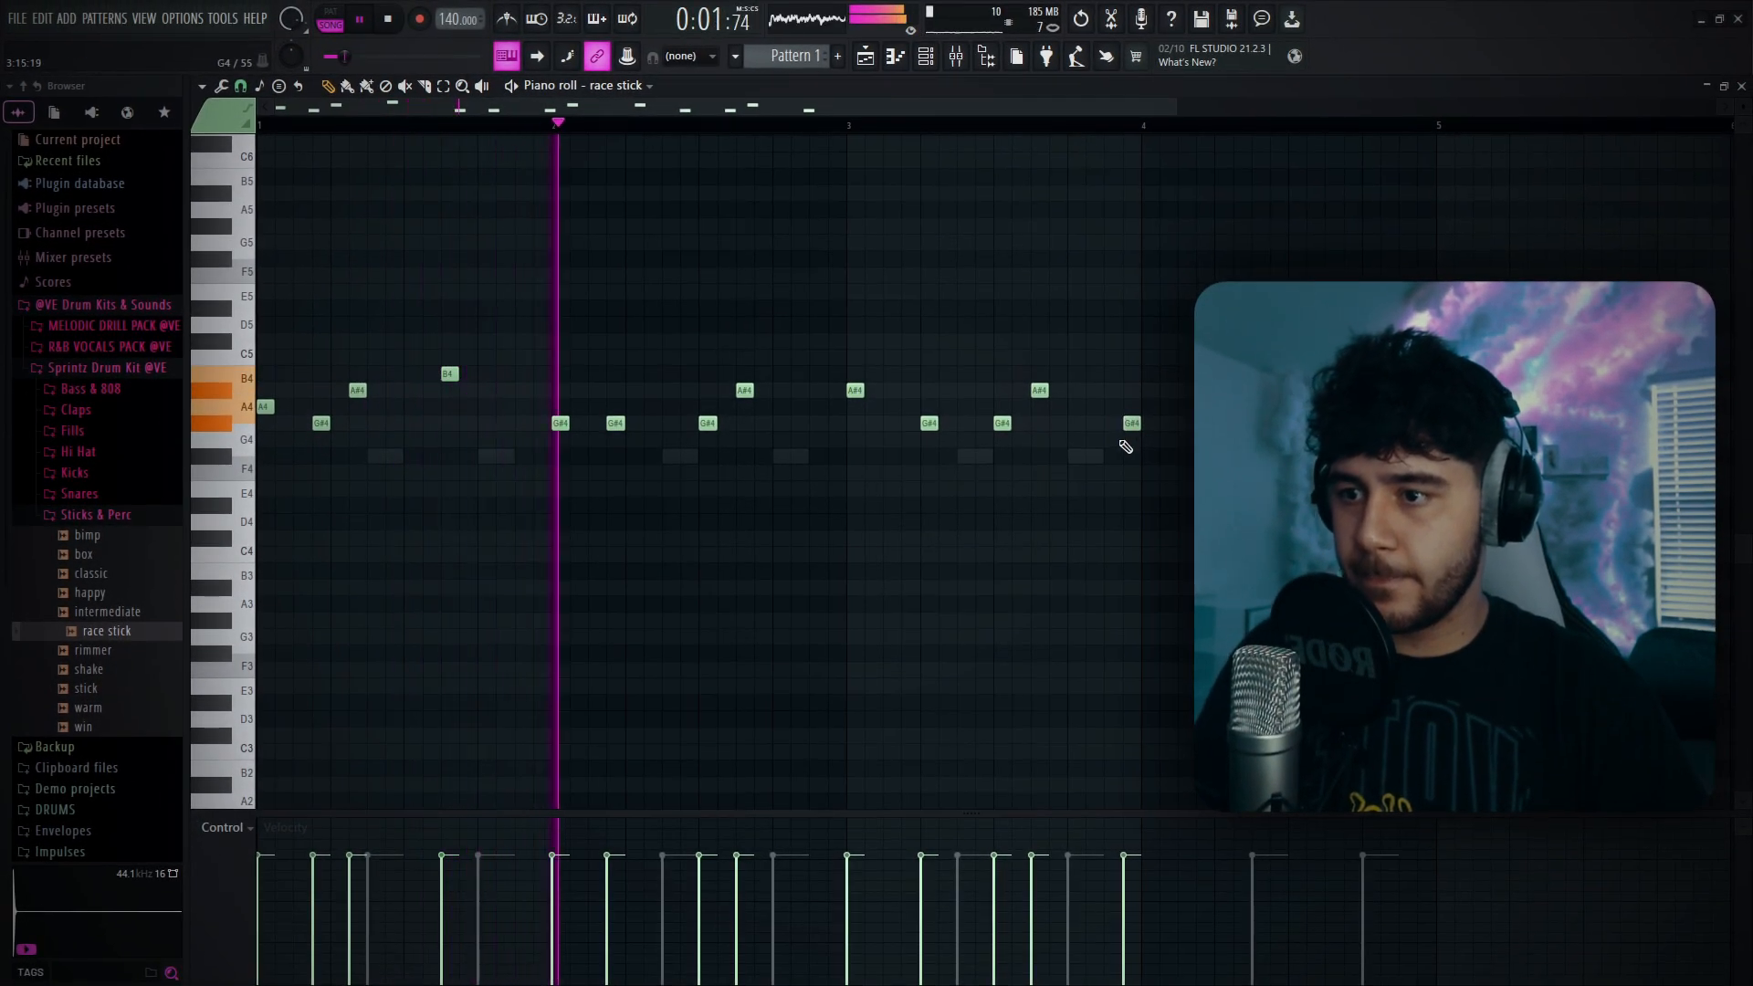
Move the race stick's last G#4 note in bar 3 one step earlier and add an A#4 note in bar 4.
drag(1130, 422, 1112, 422)
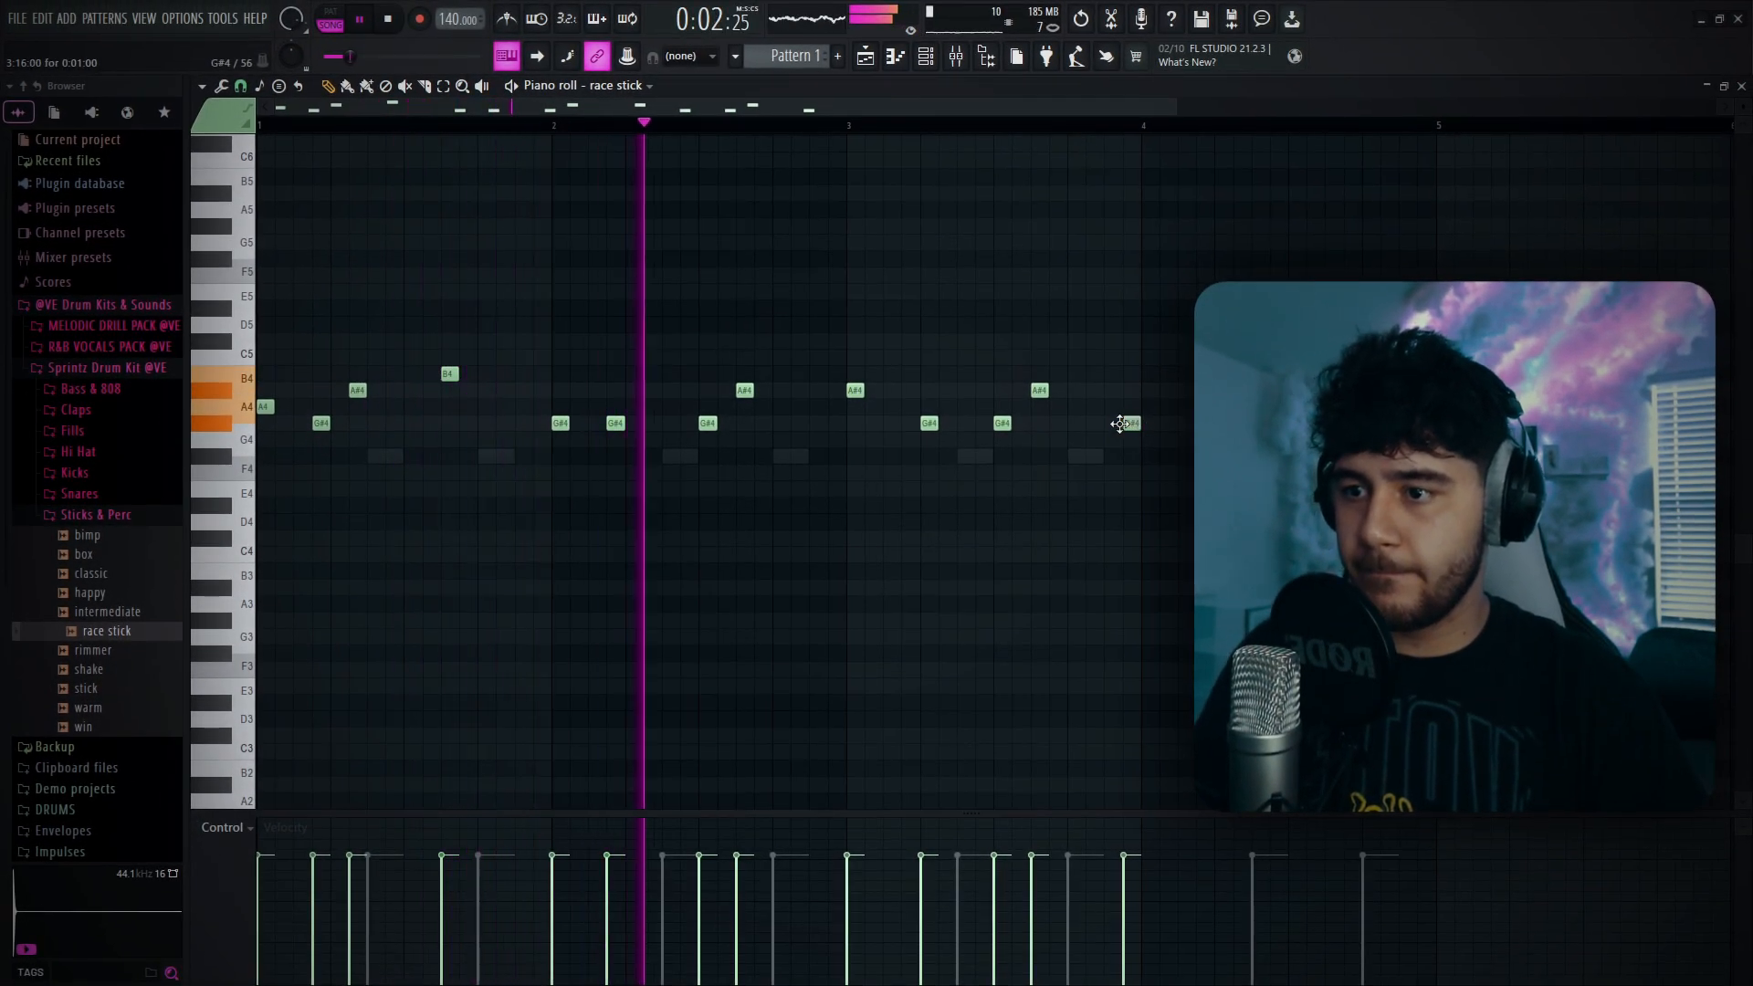
click(1216, 389)
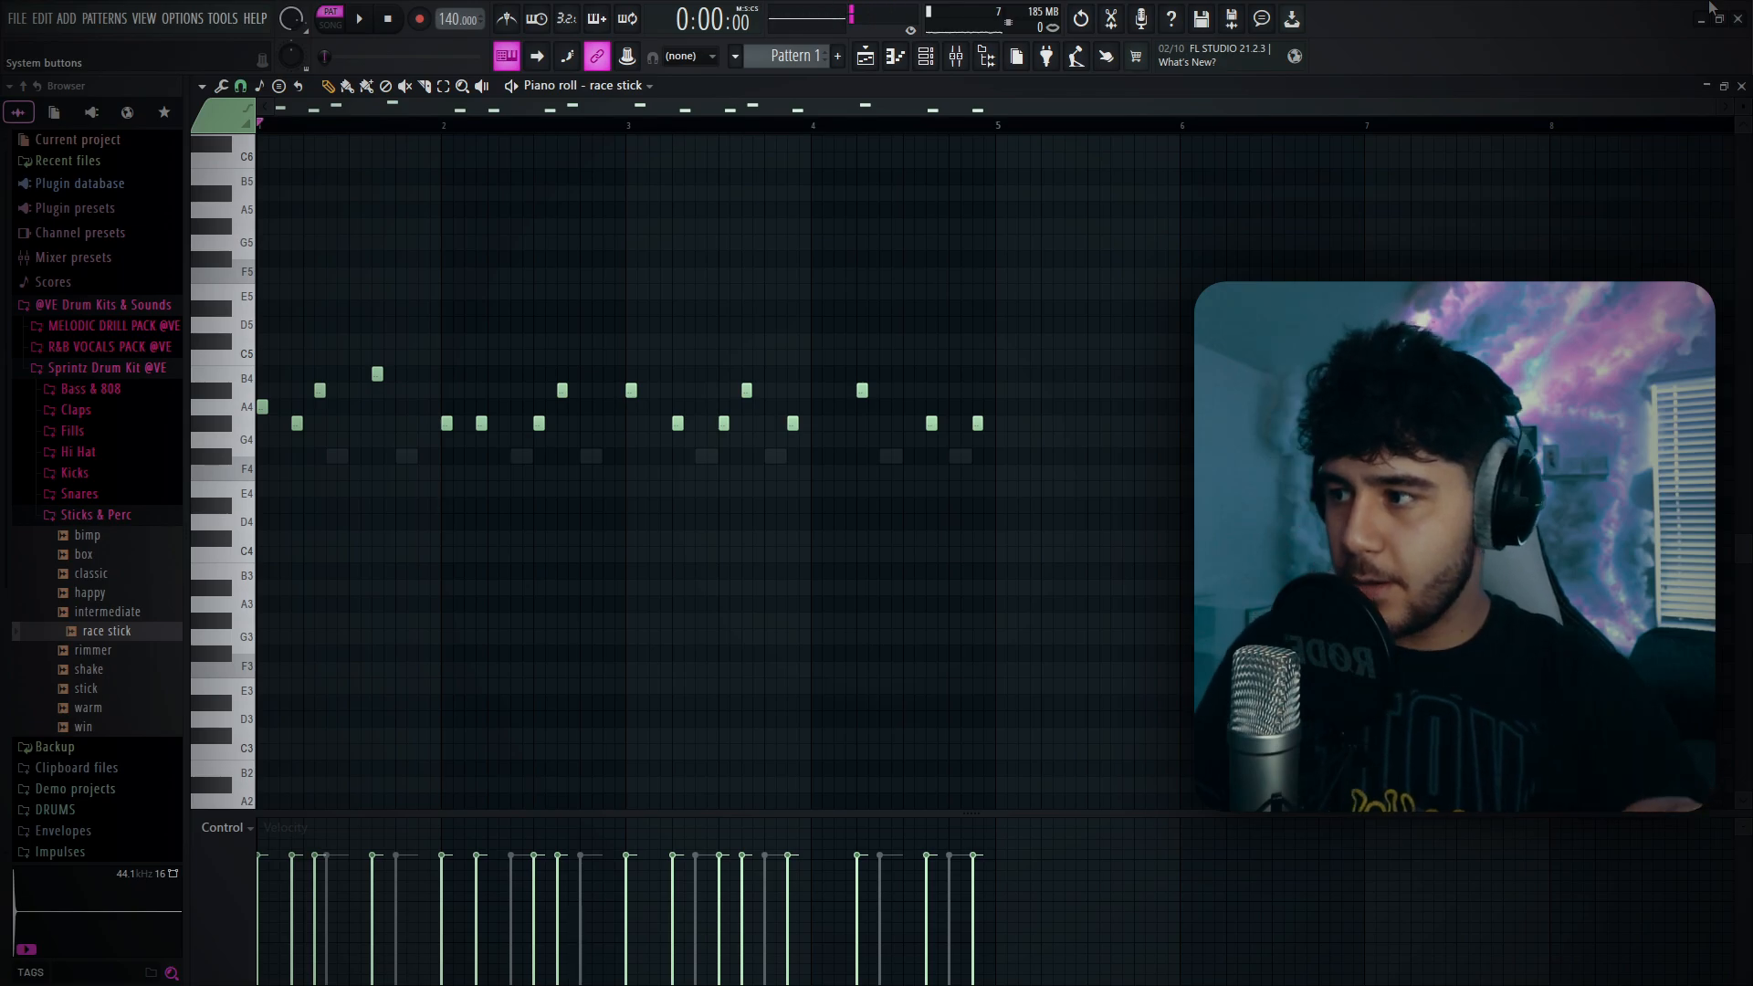
key(space)
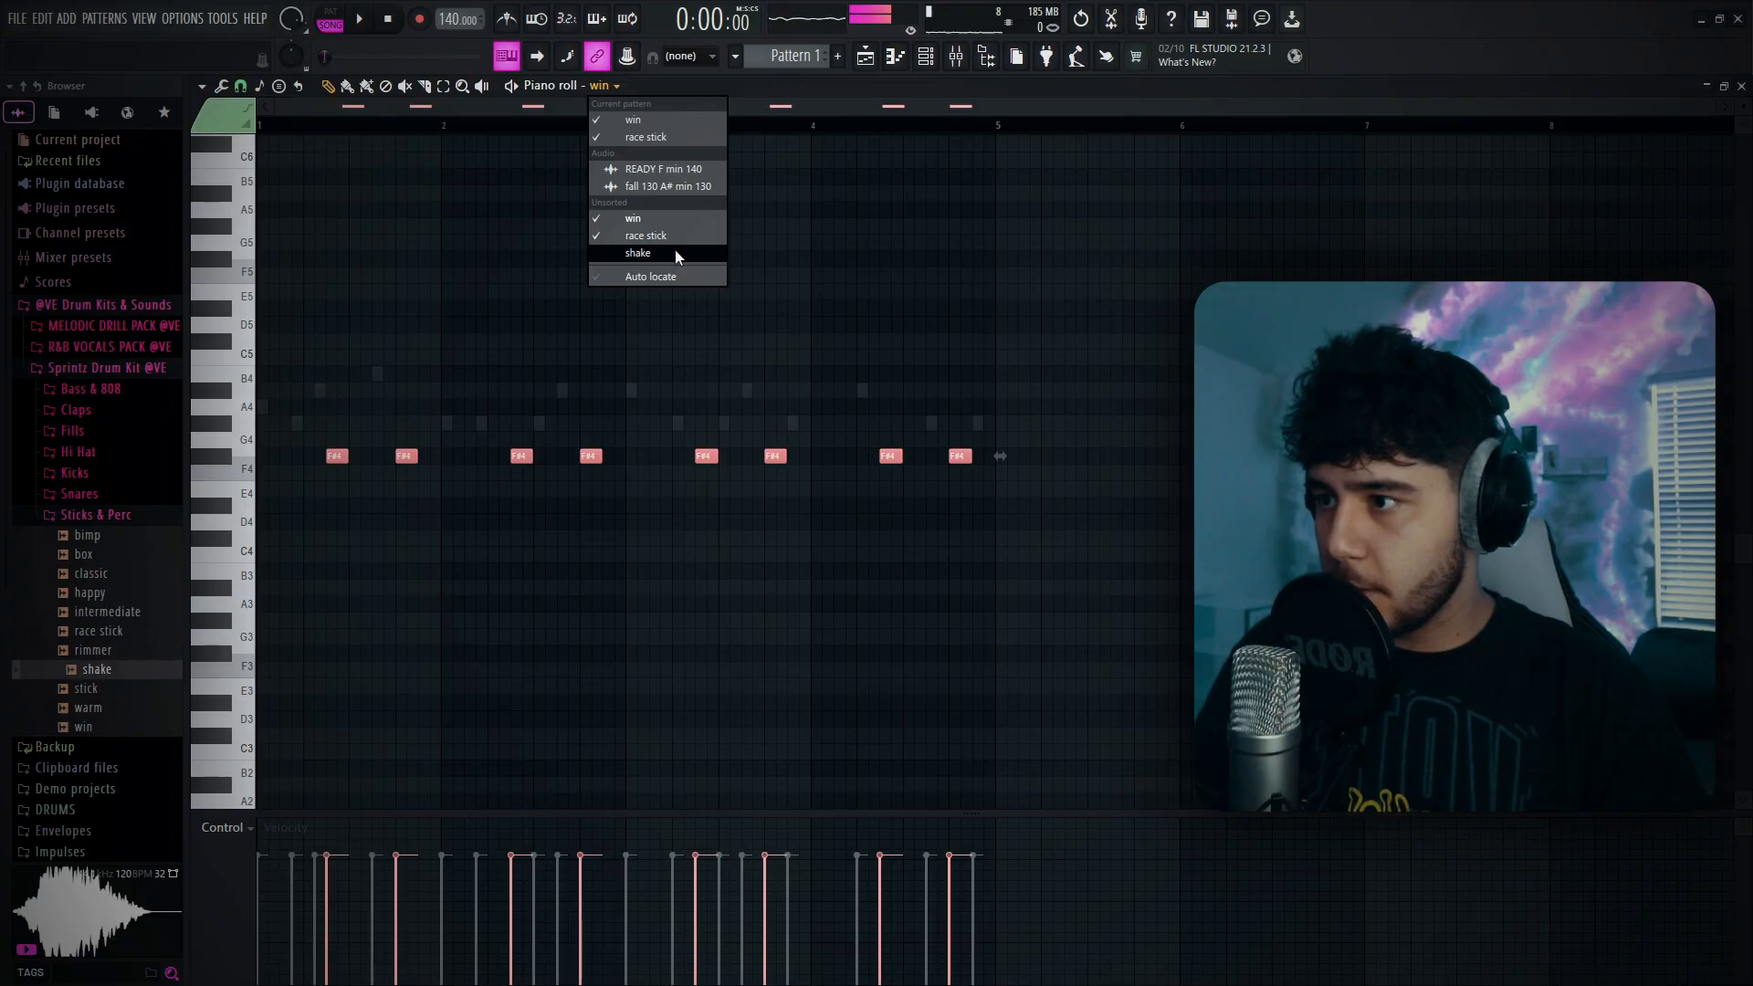
Copy the win channel's F#4 notes into the shake channel and play the pattern.
click(678, 255)
key(space)
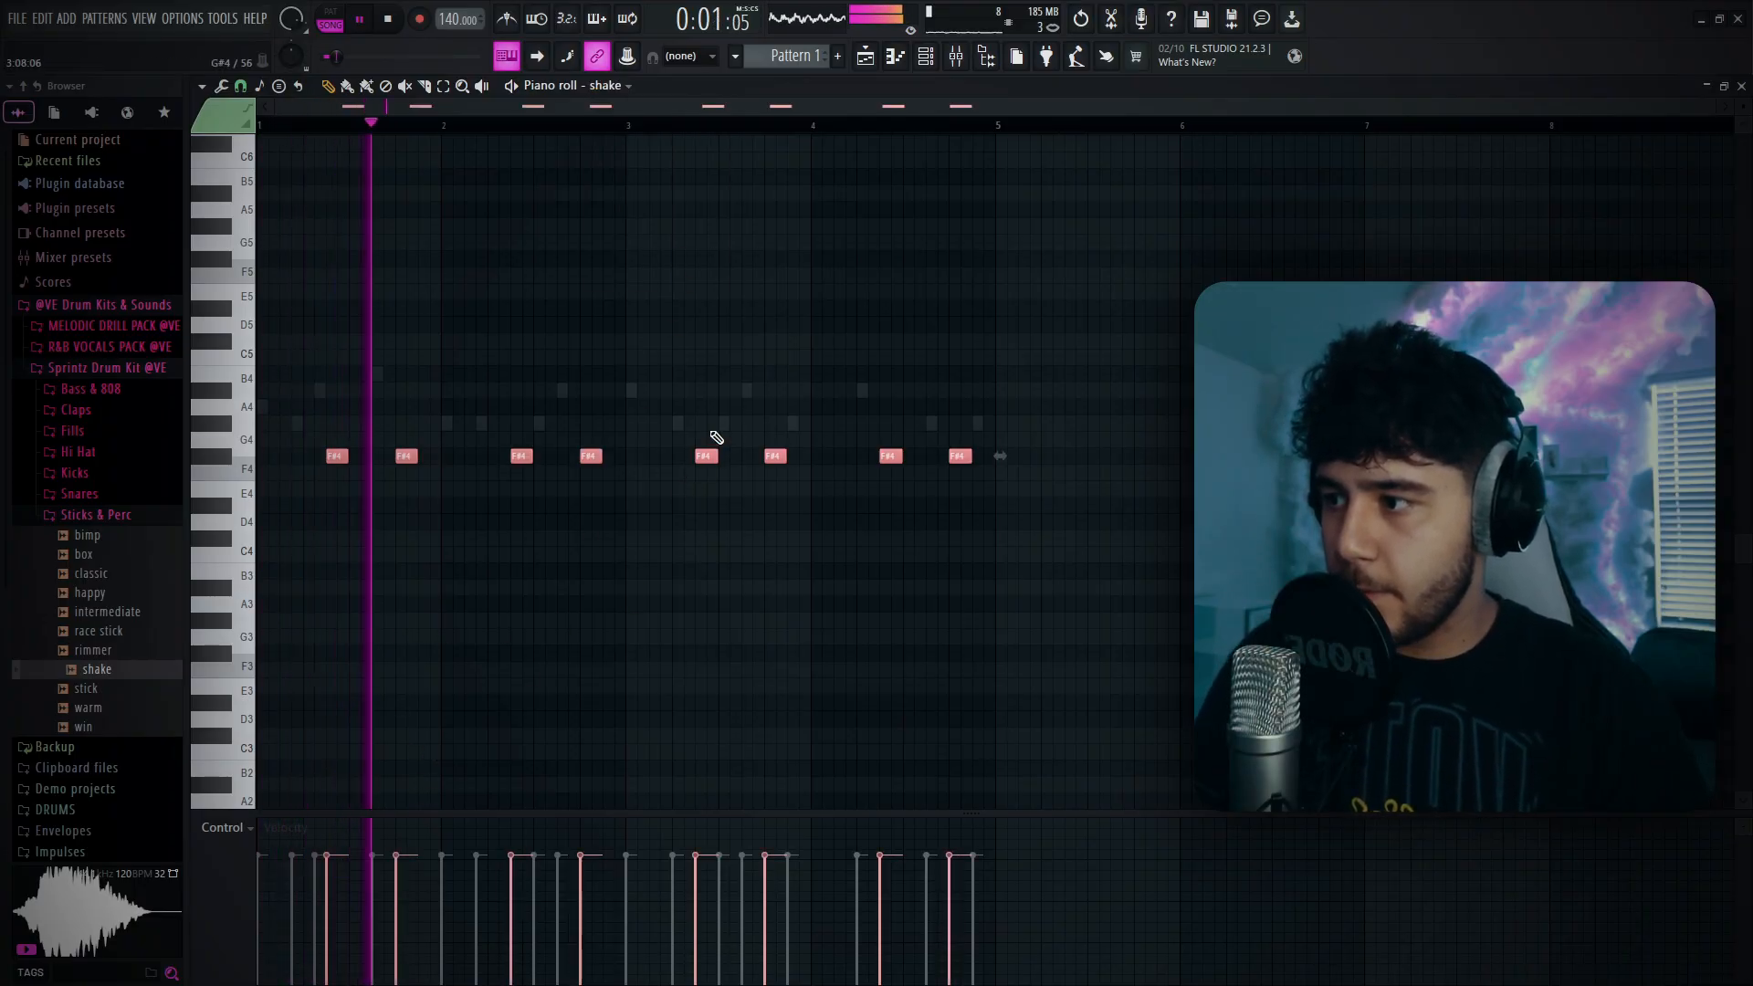
Show the channel rack and audition the hit sample from the Sprintz Drum Kit's Kicks folder.
key(F6)
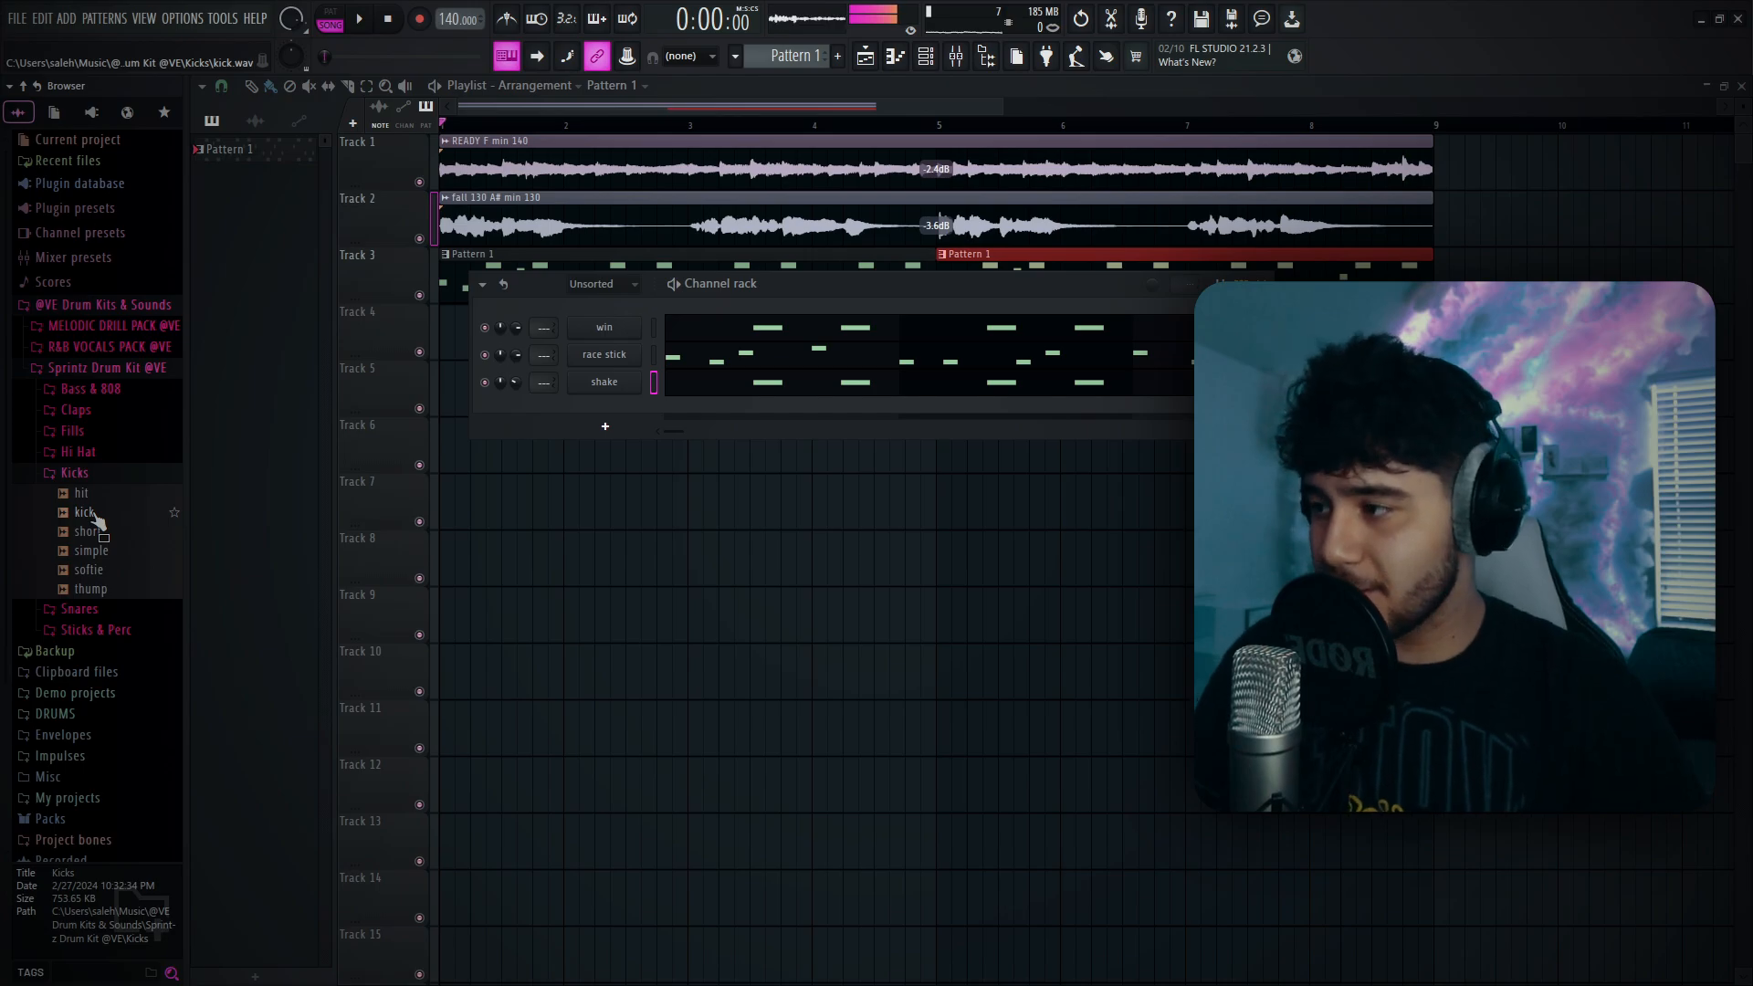
click(108, 495)
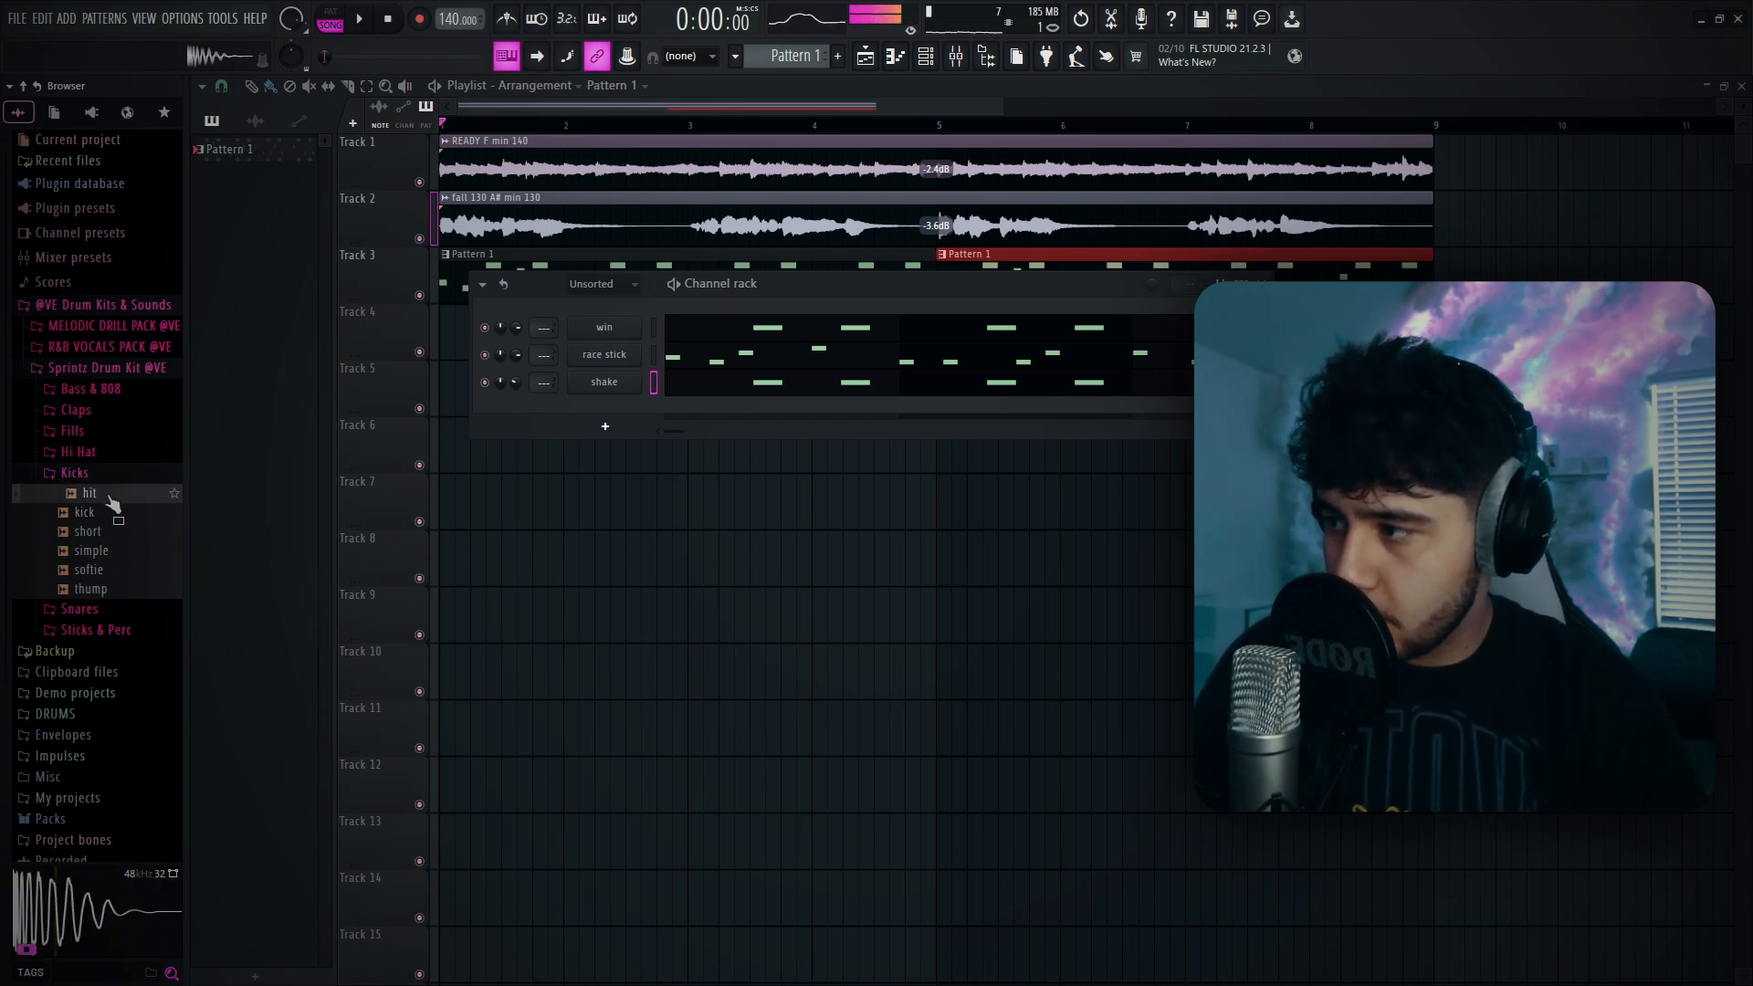
key(space)
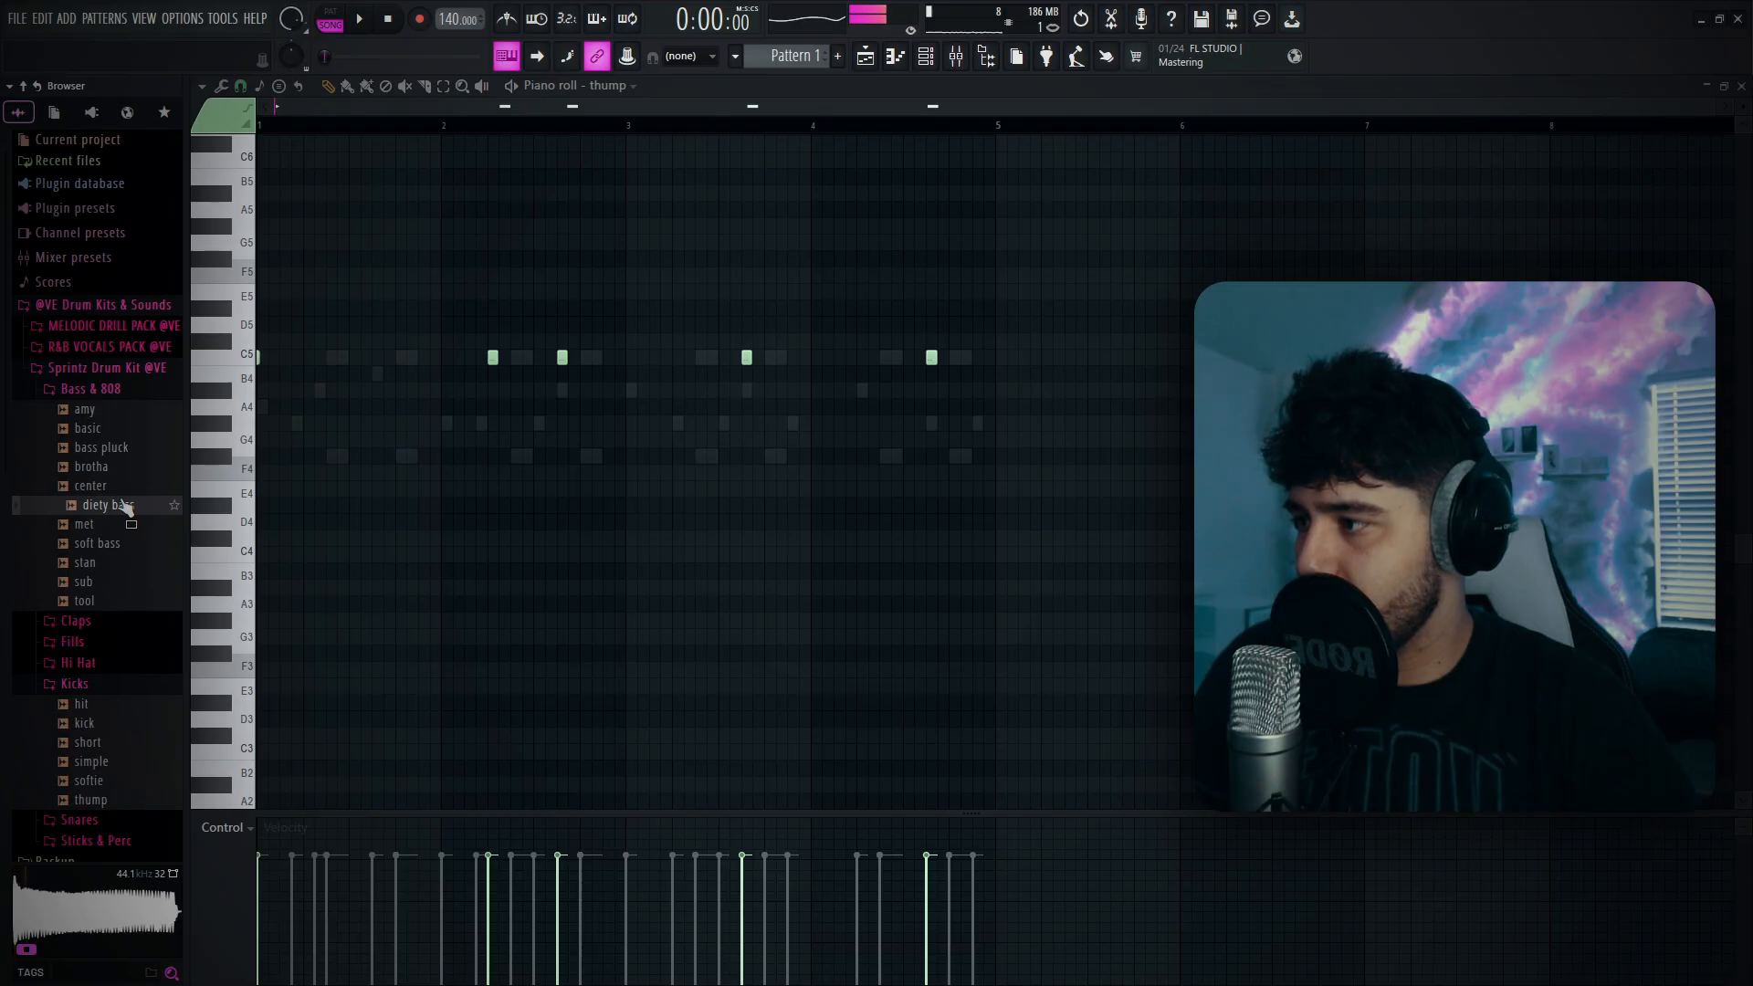
Add the soft bass sample, draw a one-beat F5 note at the start of its pattern, and open its channel from the channel rack.
click(103, 545)
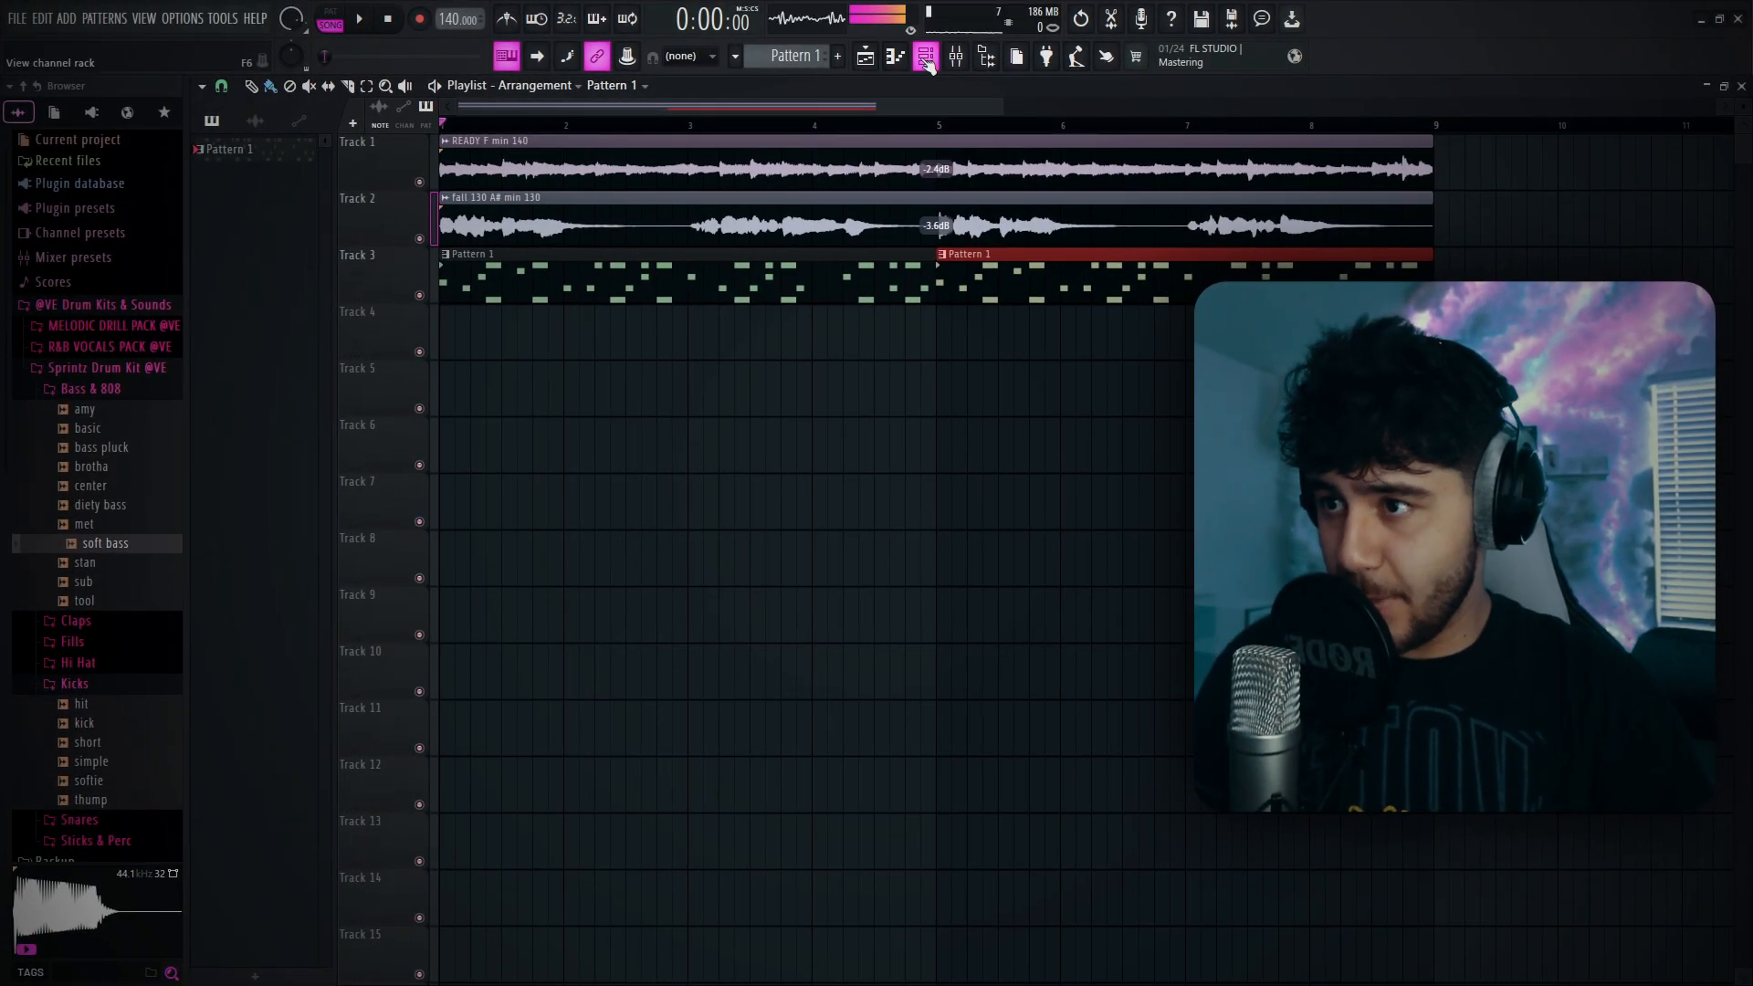
click(895, 56)
click(202, 85)
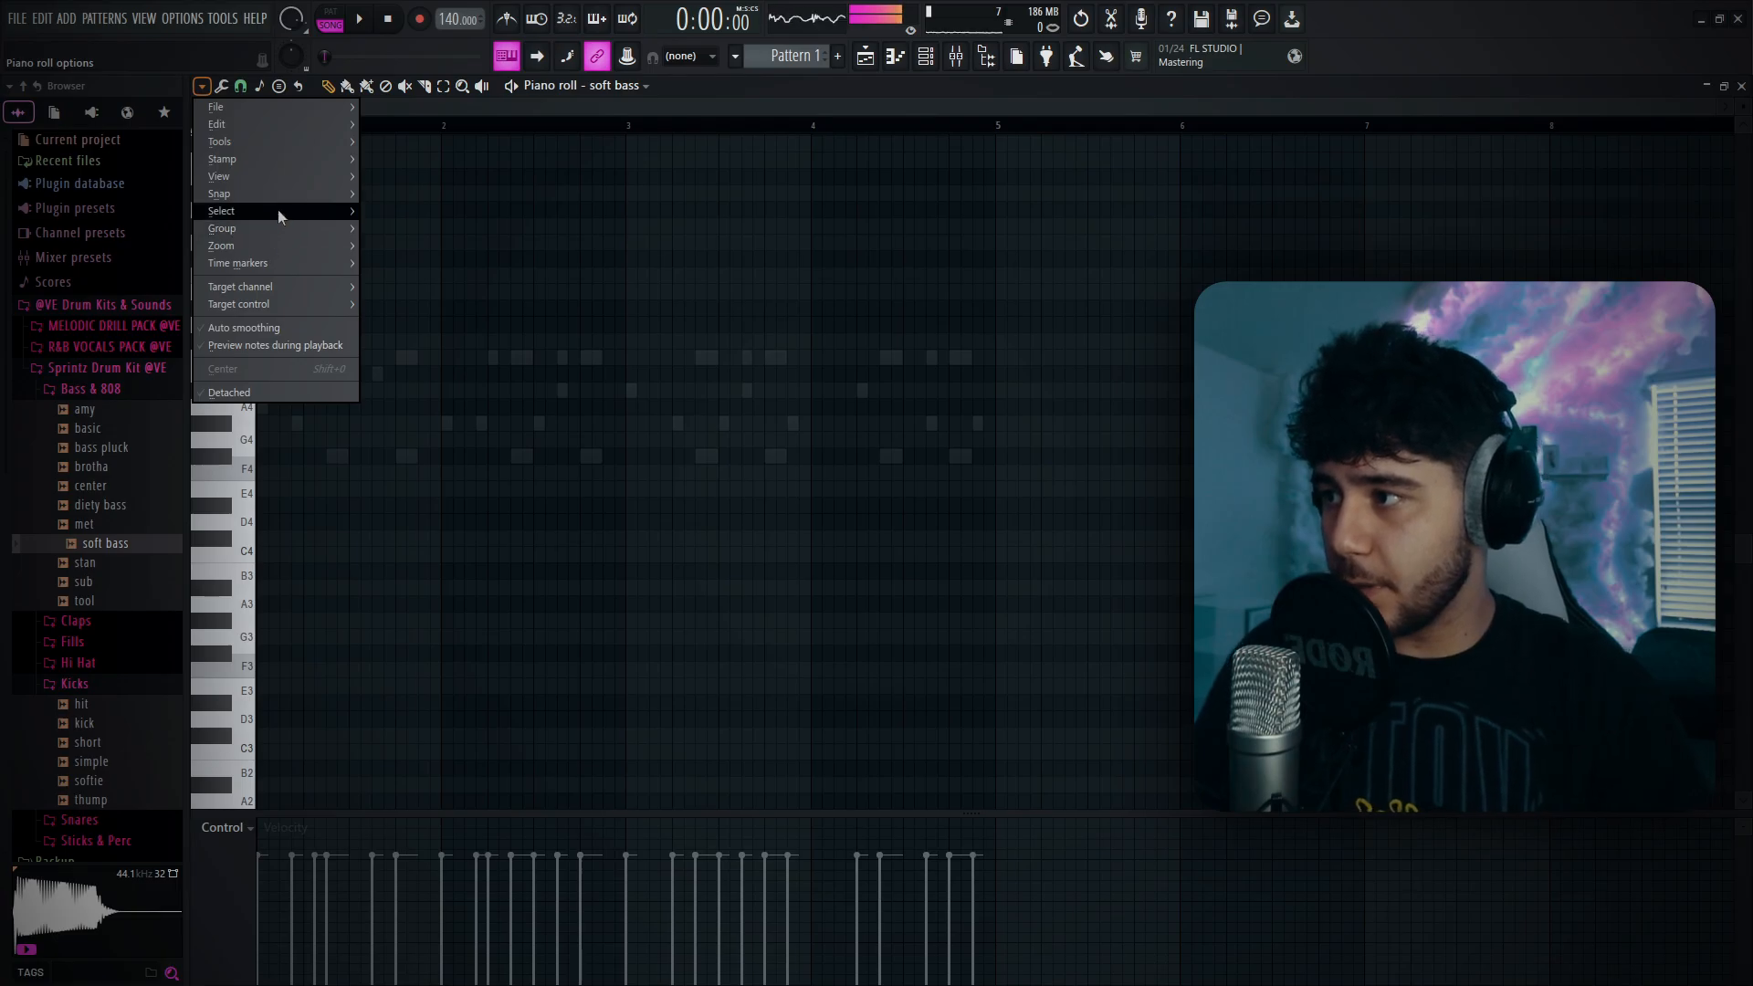
mouse_move(327, 175)
mouse_move(441, 445)
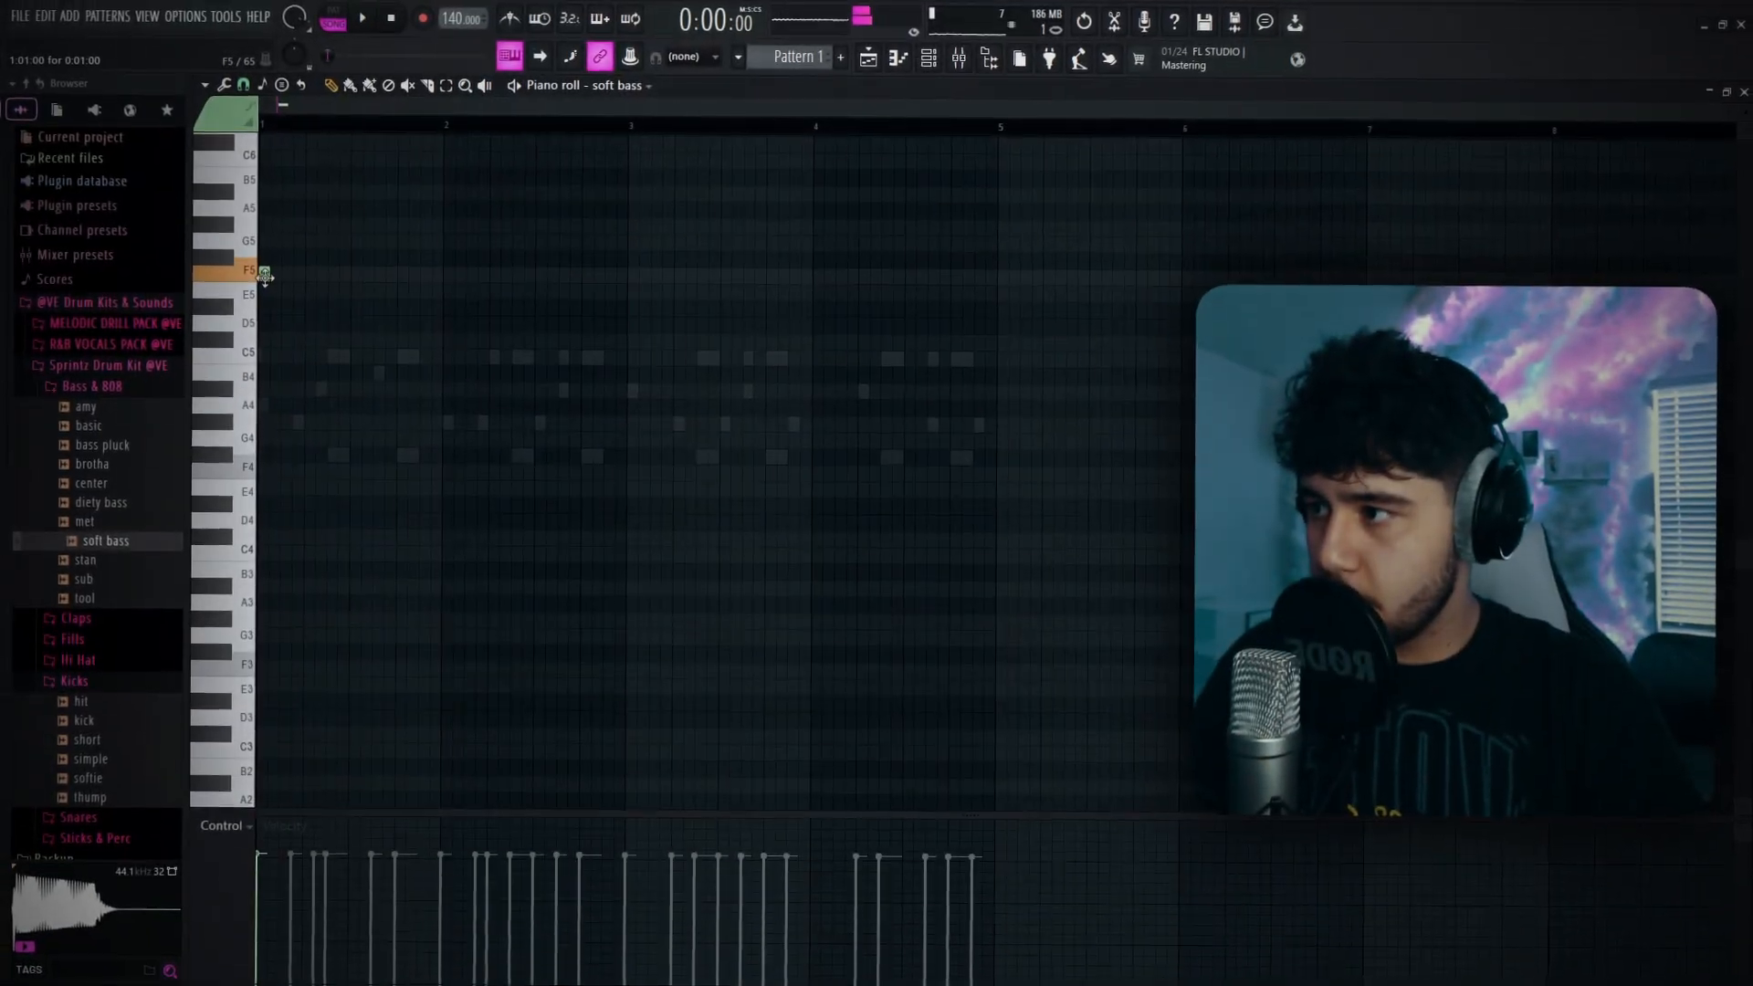
click(302, 275)
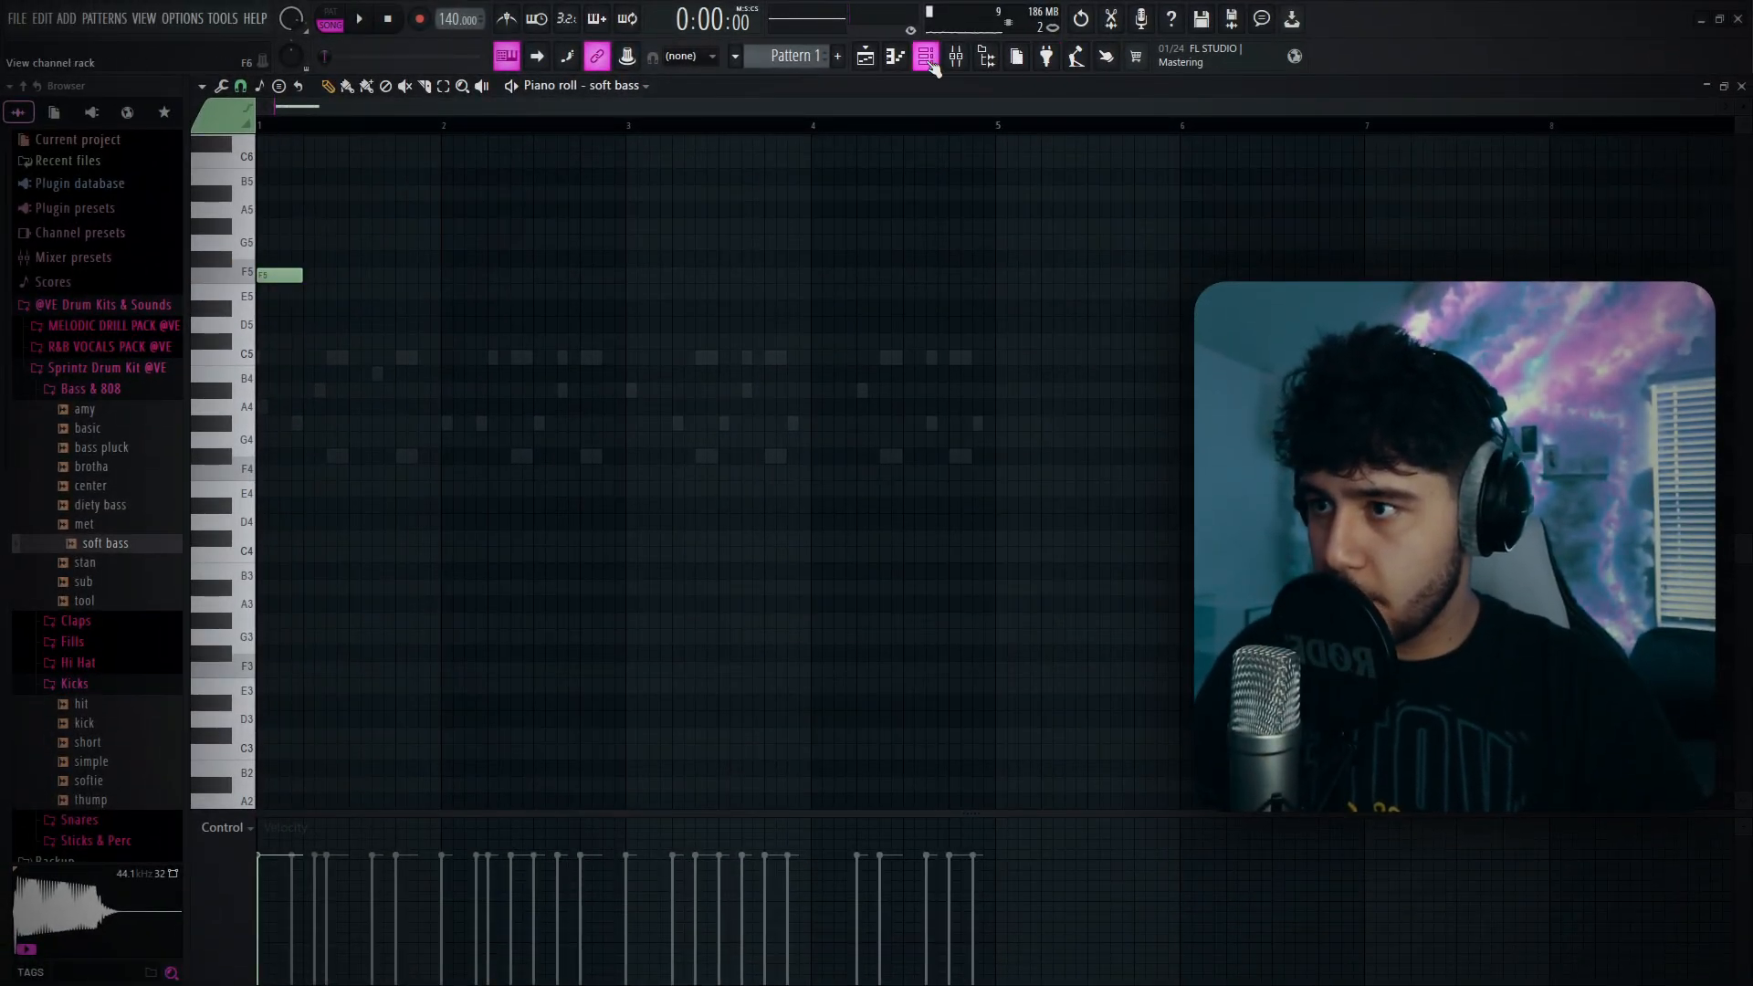
click(926, 57)
click(598, 455)
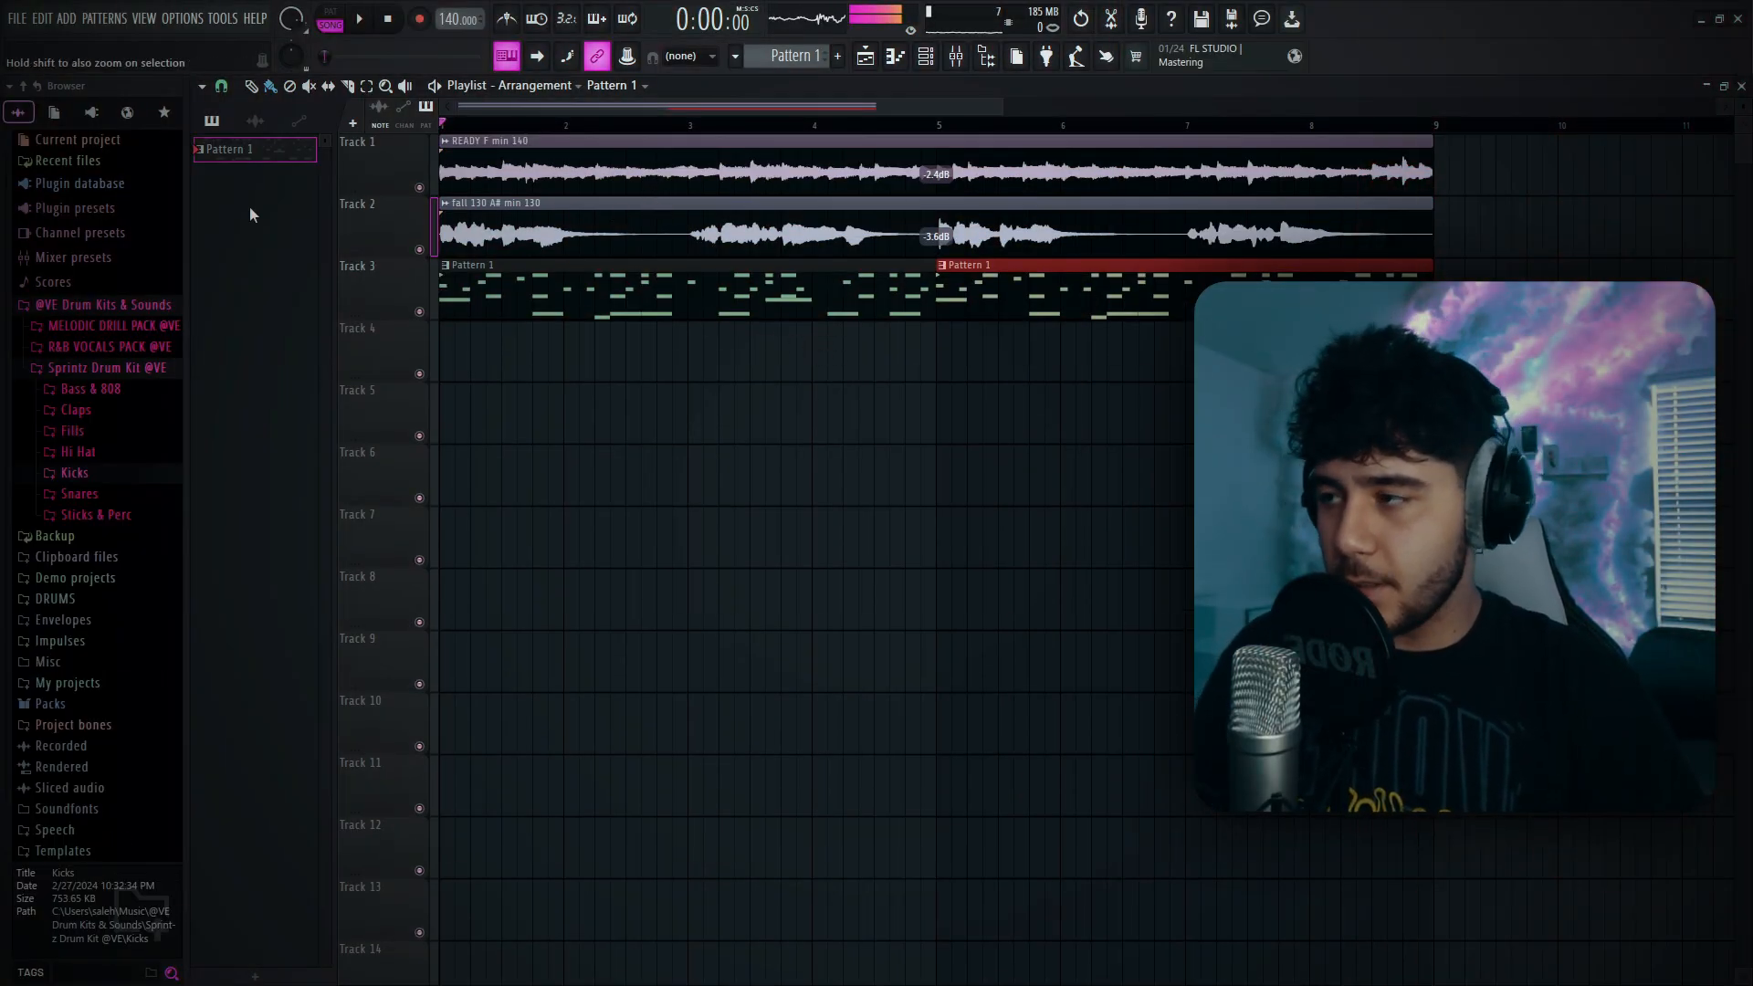
Split Pattern 1 by channel and lay out the win, race stick, shake, thump and soft bass patterns on Tracks 3 to 7.
right_click(254, 153)
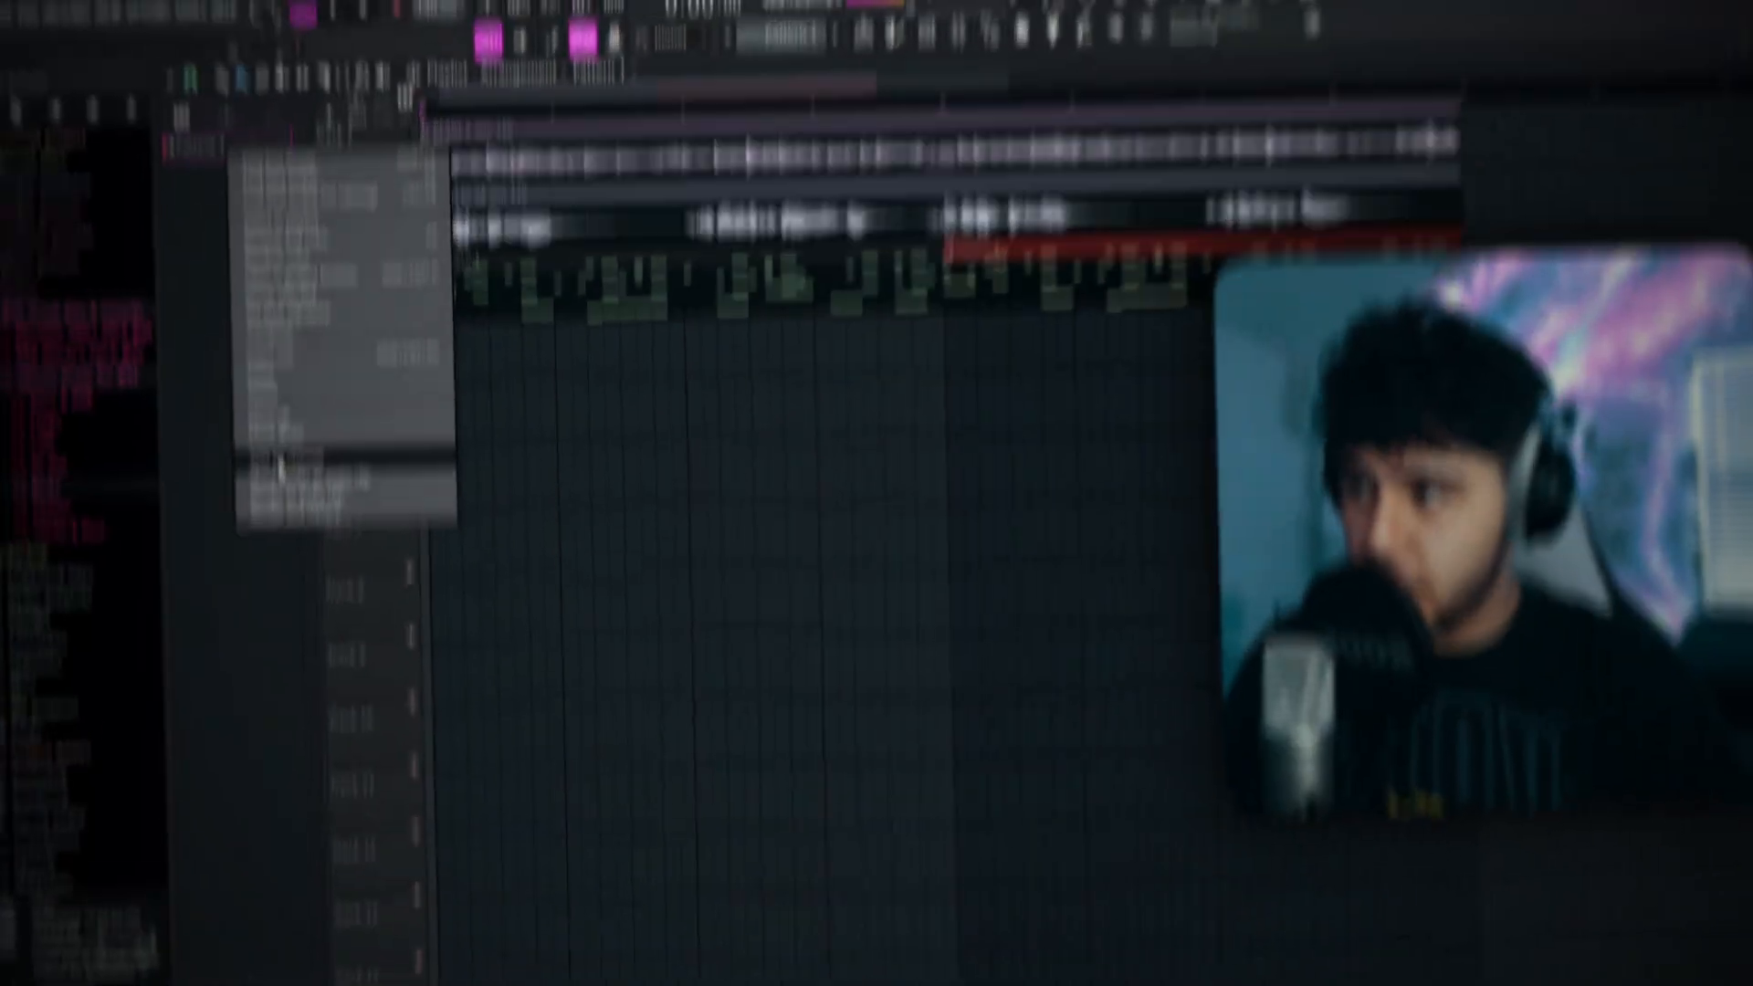
click(280, 470)
drag(294, 283, 210, 144)
drag(223, 263, 455, 274)
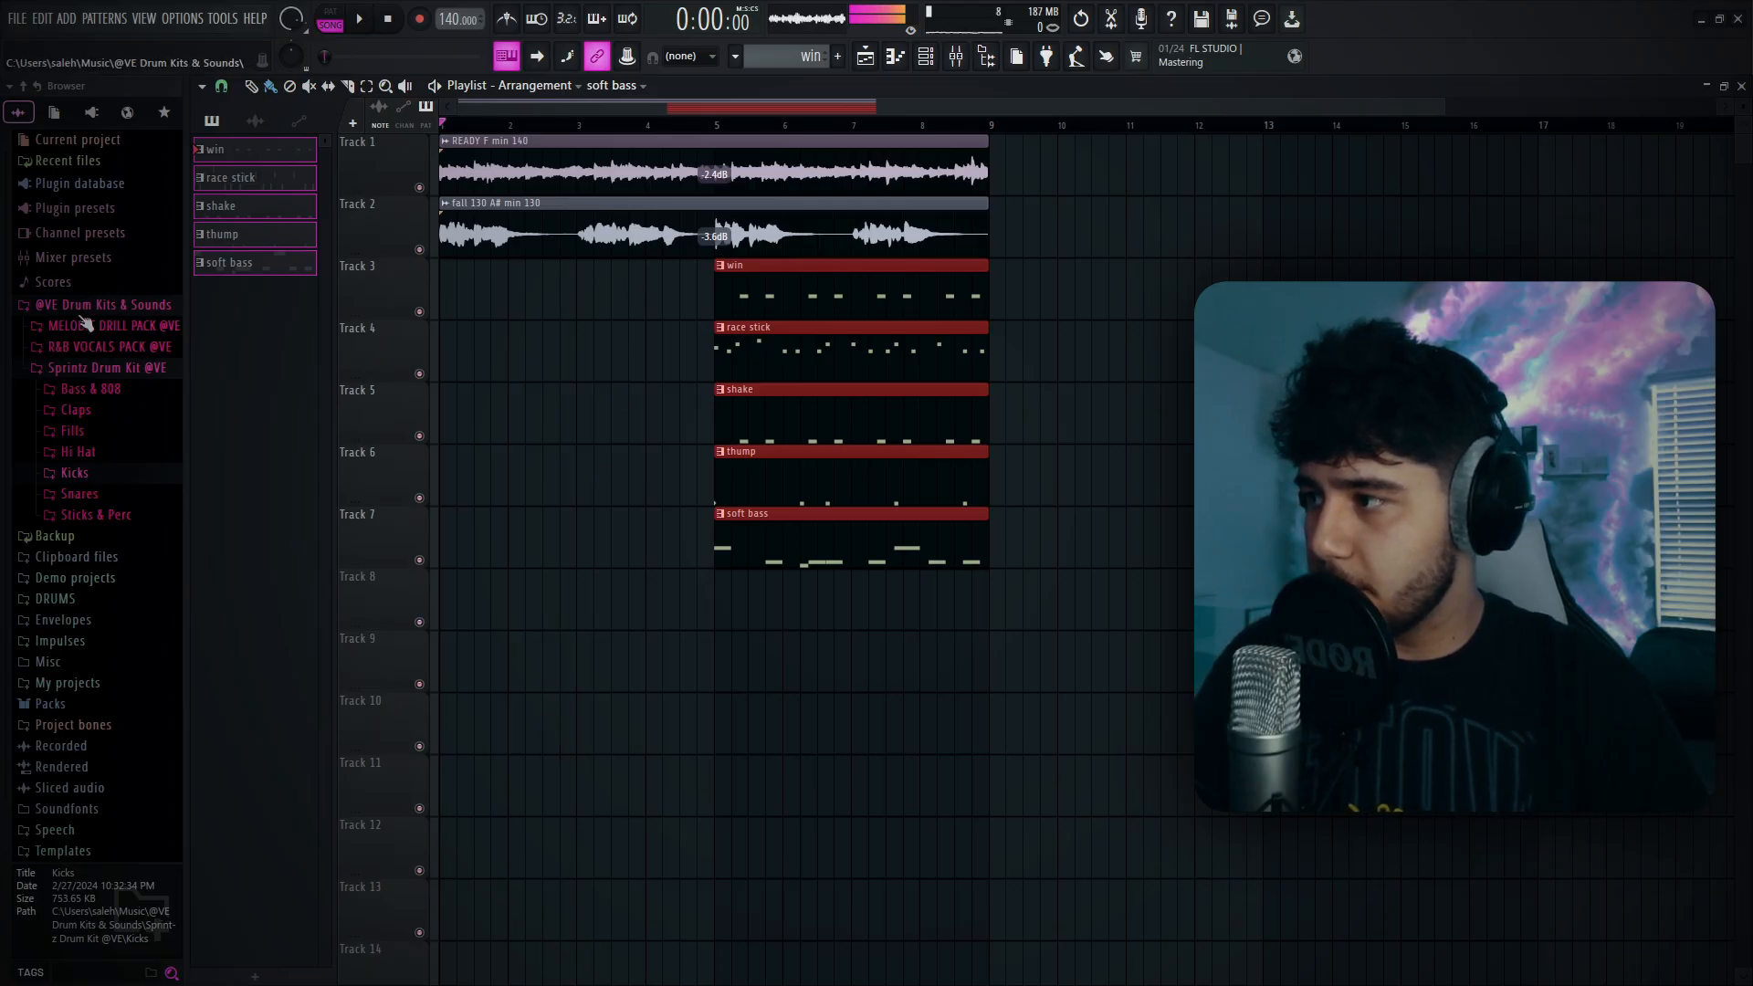
Place a sample from the Fills folder on Track 3 just before bar 5 and set the playback position to bar 5.
click(72, 430)
drag(117, 451, 680, 550)
scroll(694, 128, up, 3)
drag(723, 335, 713, 281)
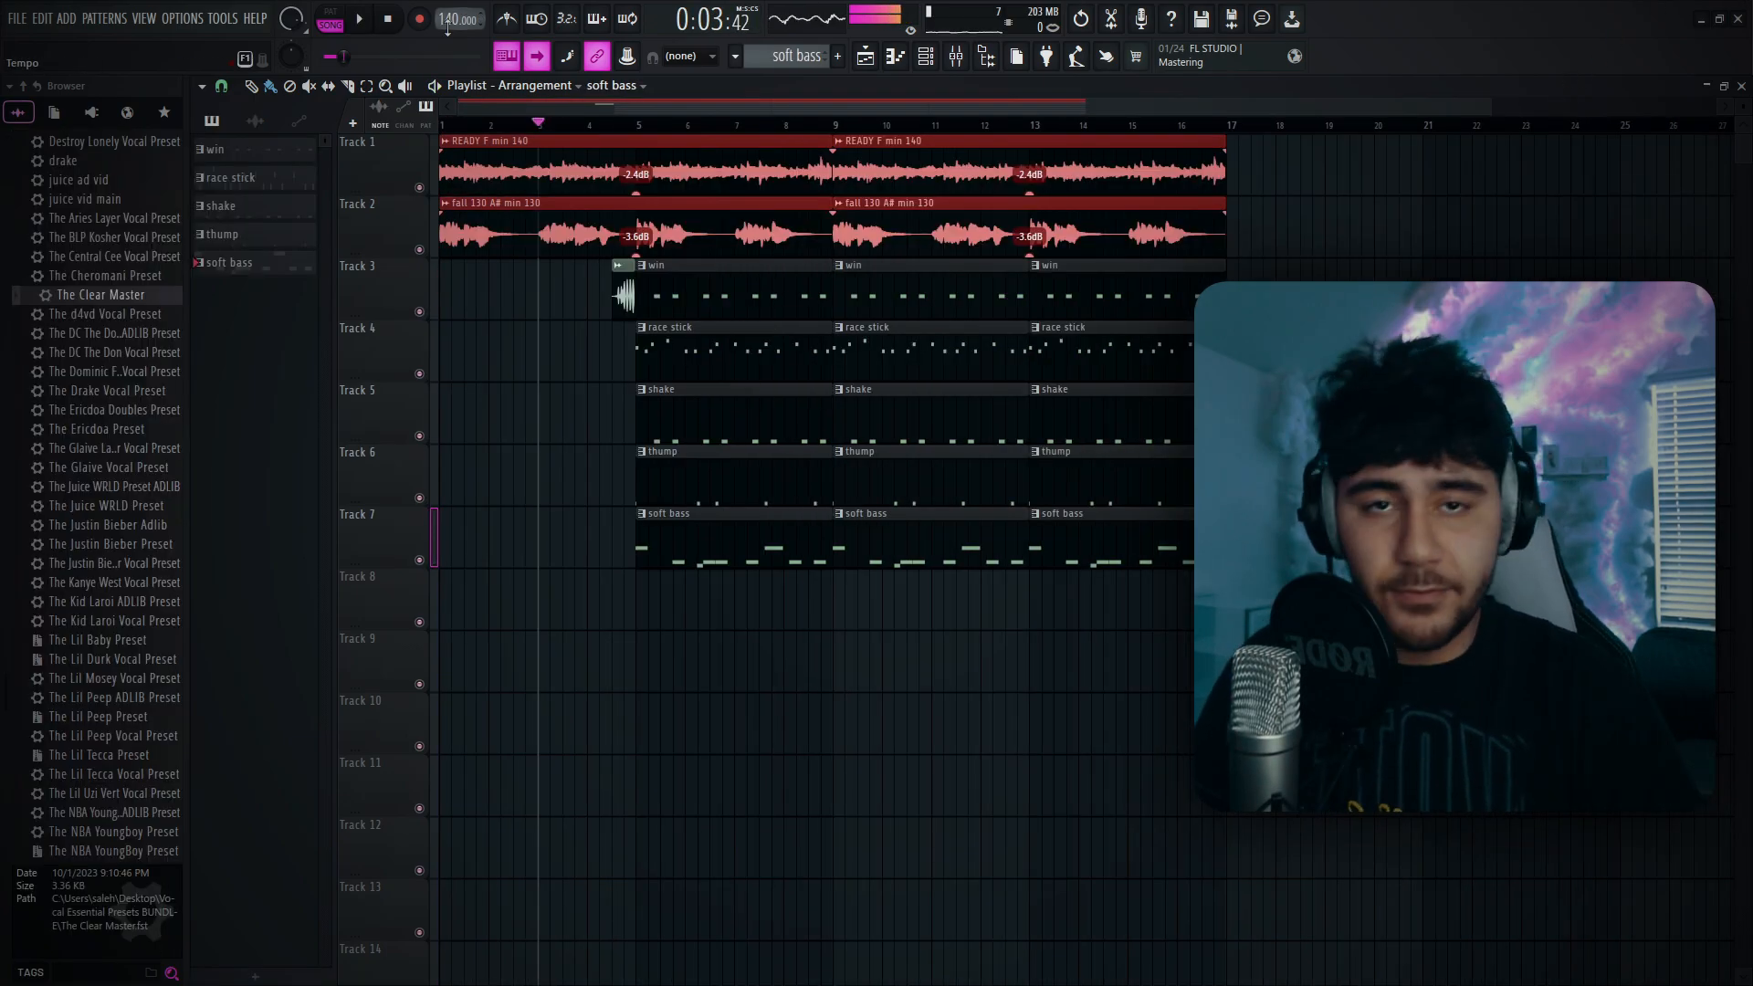
click(640, 127)
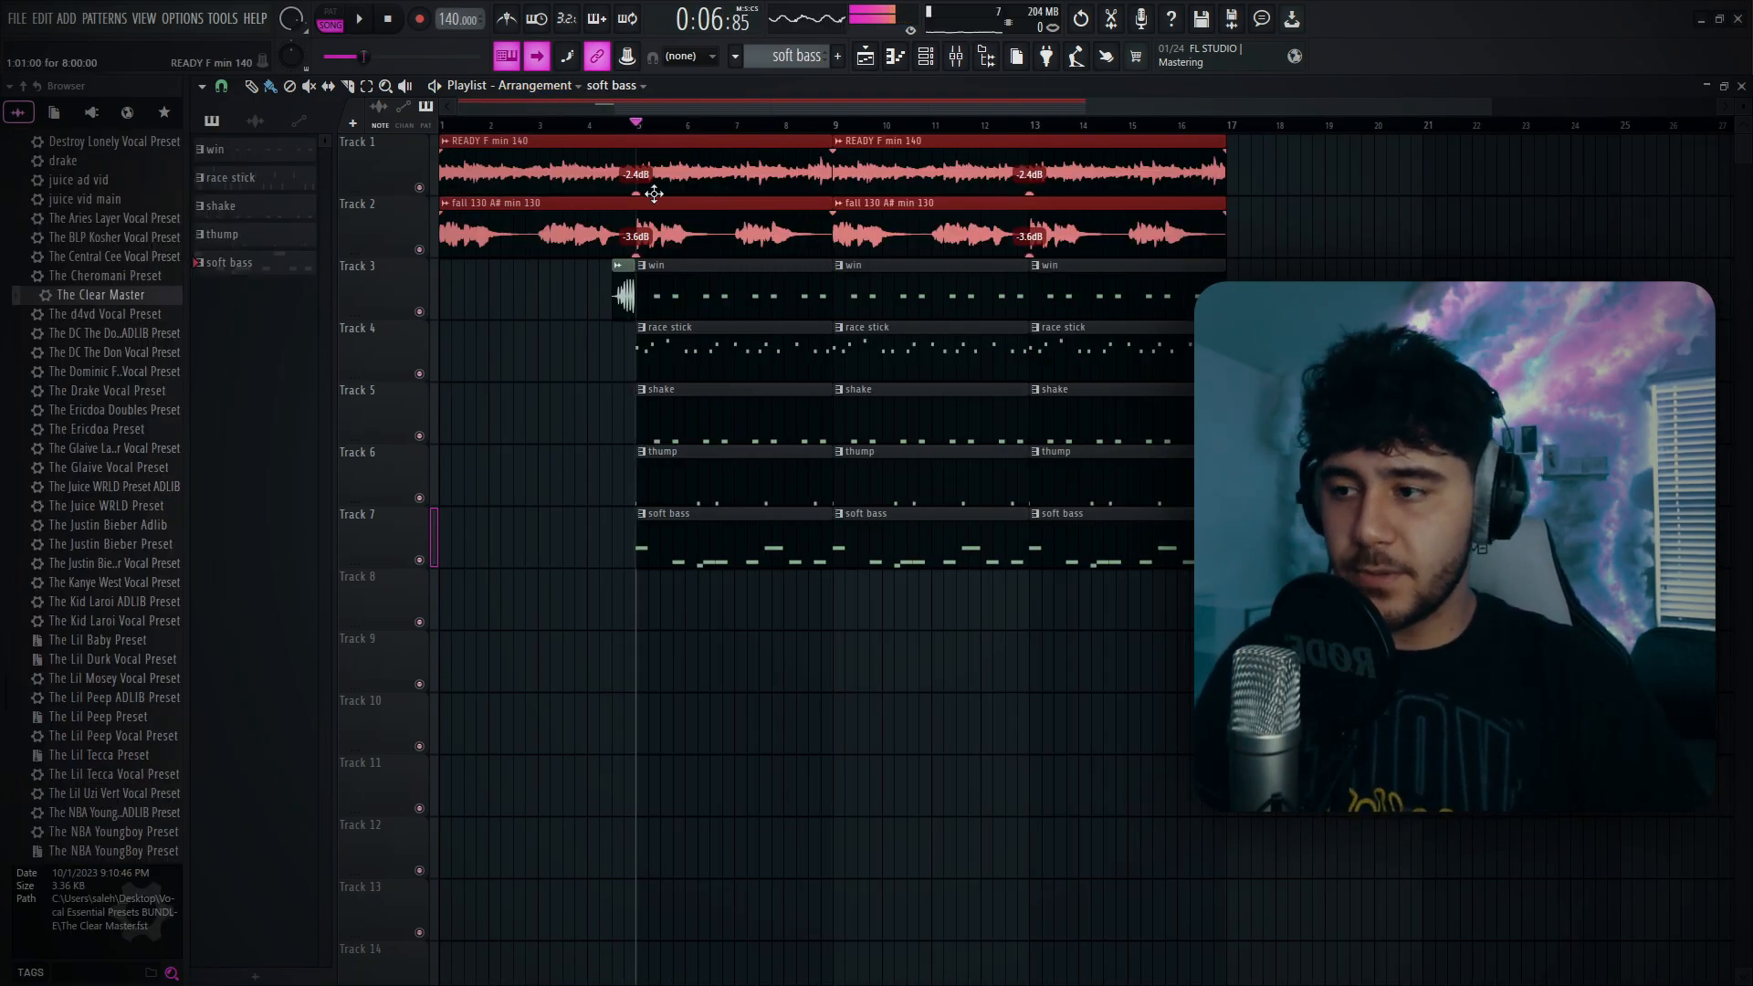